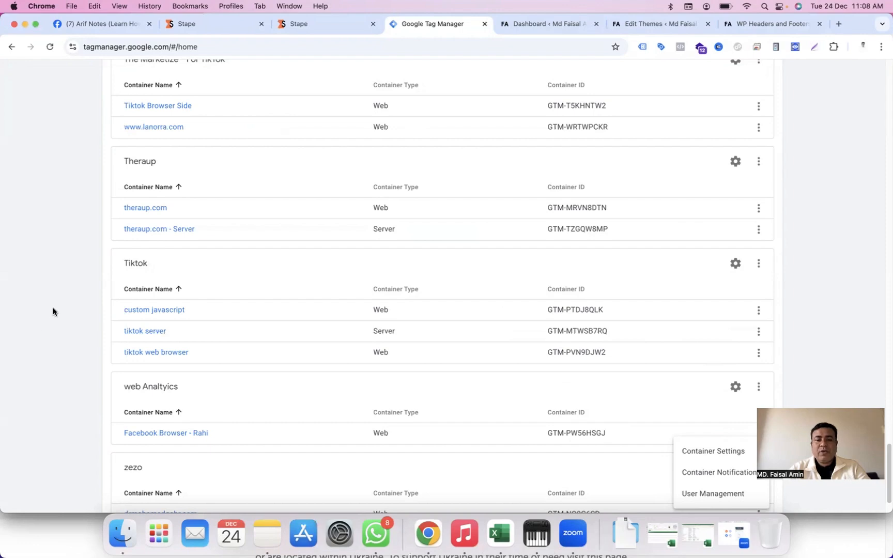
Step: Create a Server container named "server" in the web Analtyics account and choose to provision its tagging server manually
{"action": "scroll", "coordinate": [468, 366], "scroll_direction": "up", "scroll_amount": 15}
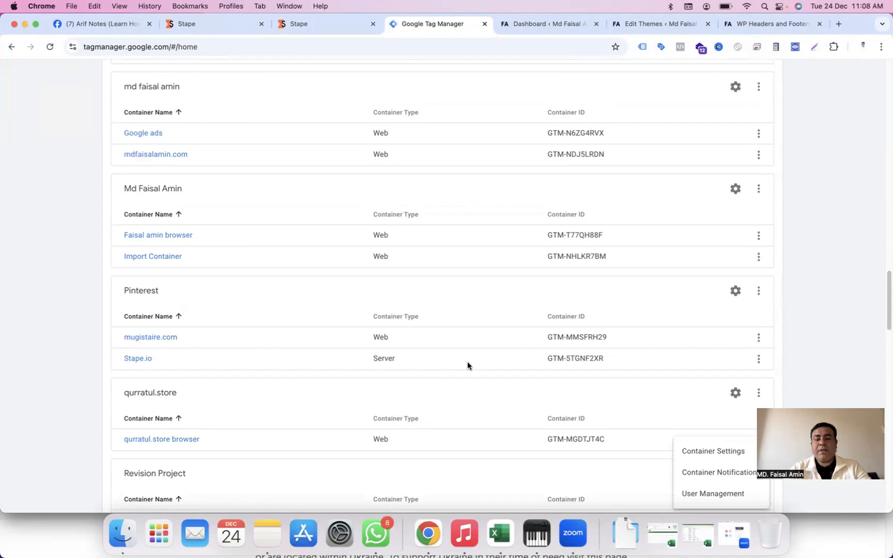
{"action": "scroll", "coordinate": [467, 366], "scroll_direction": "up", "scroll_amount": 5}
{"action": "scroll", "coordinate": [468, 366], "scroll_direction": "down", "scroll_amount": 20}
{"action": "left_click", "coordinate": [759, 328]}
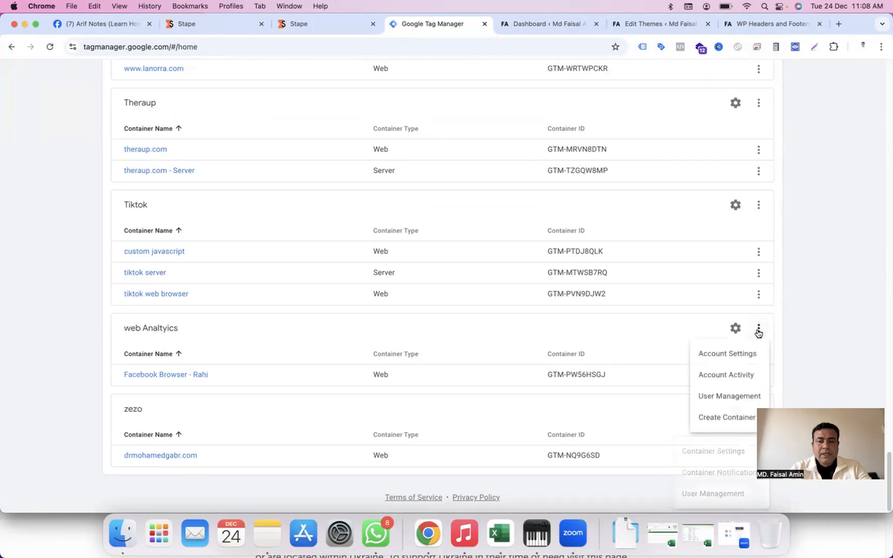
{"action": "left_click", "coordinate": [730, 416]}
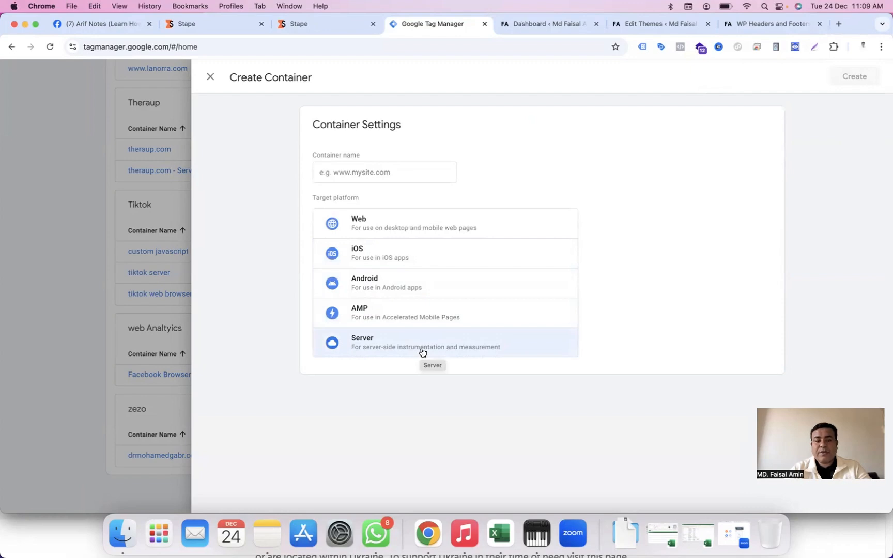
{"action": "left_click", "coordinate": [364, 174]}
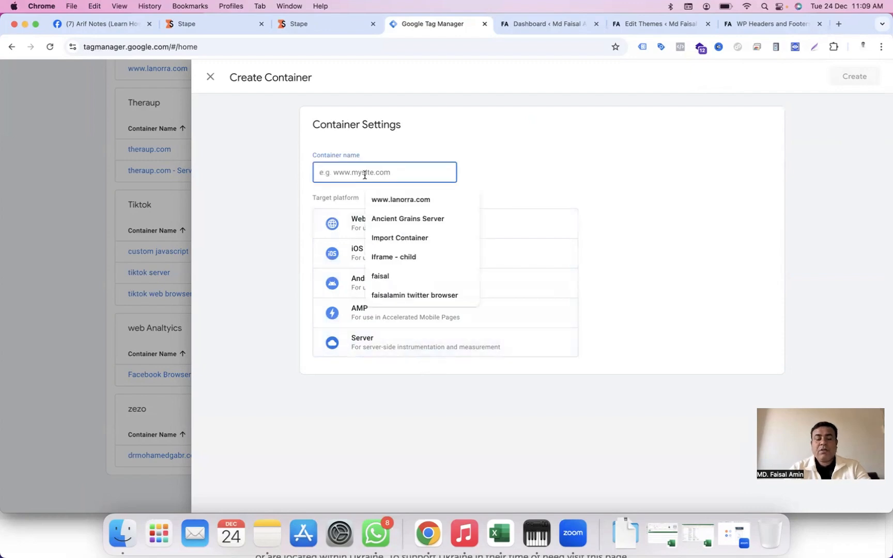
{"action": "type", "text": "server"}
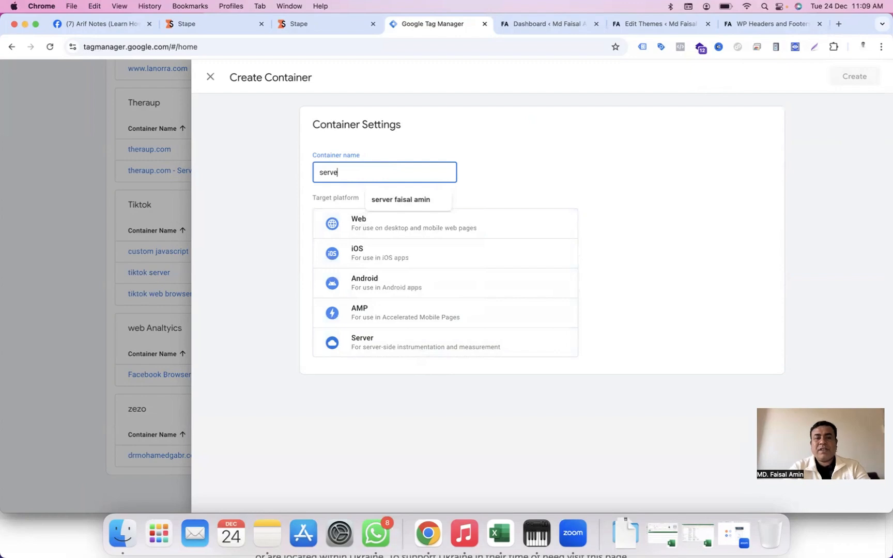
{"action": "left_click", "coordinate": [367, 343]}
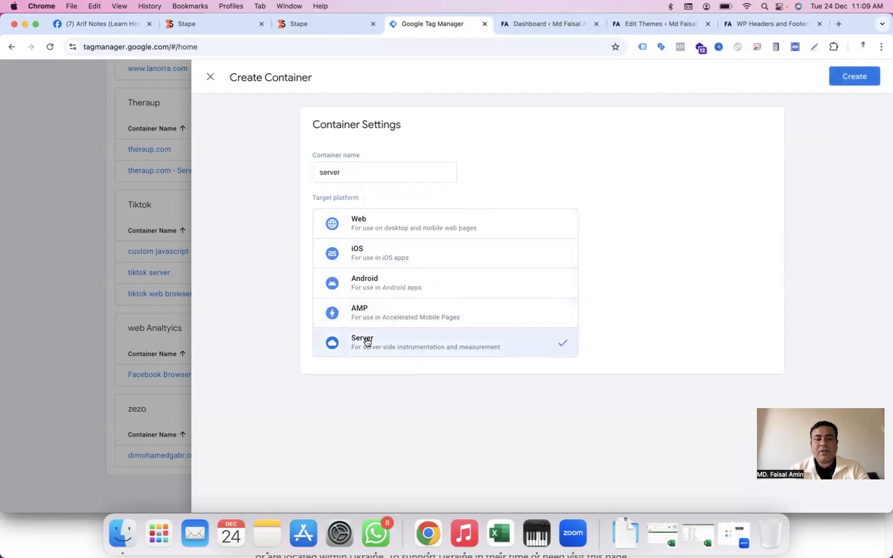
{"action": "left_click", "coordinate": [856, 77]}
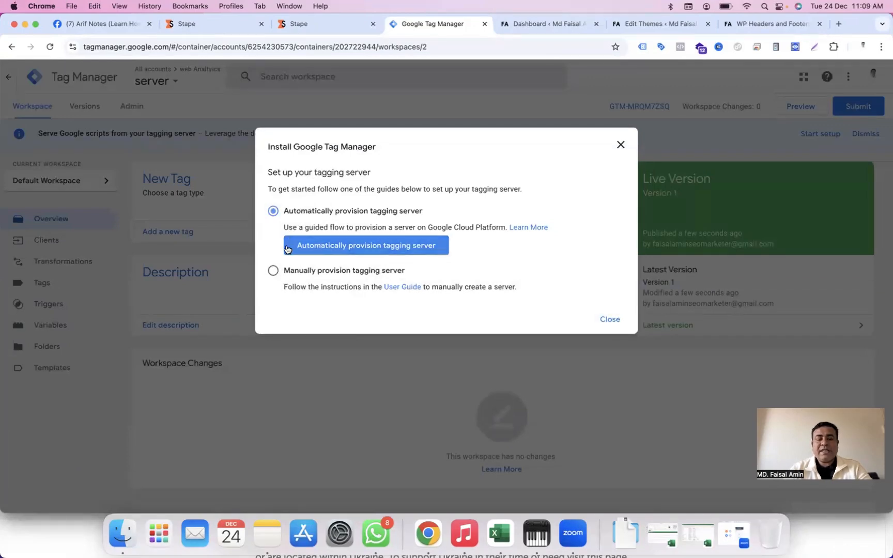
{"action": "left_click", "coordinate": [274, 272]}
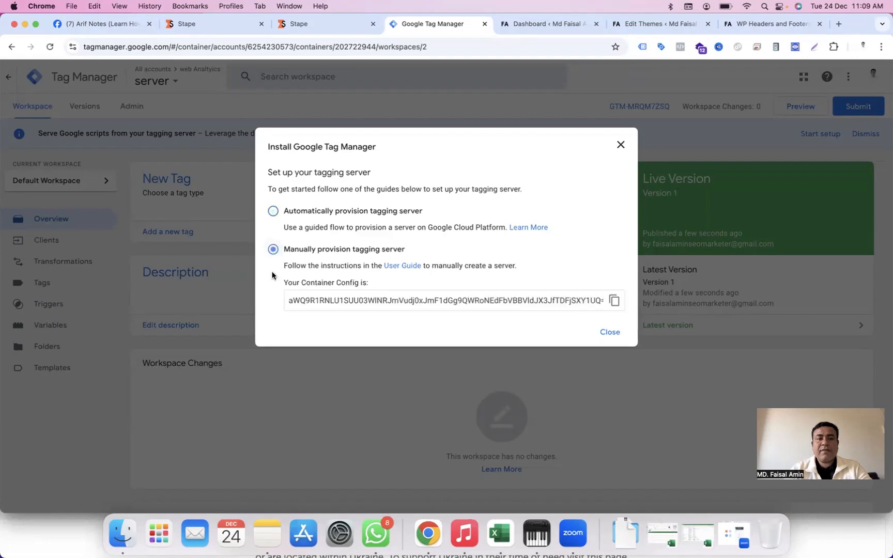
Step: Switch to the Stape dashboard and start a new sGTM container named "server"
{"action": "left_click", "coordinate": [193, 24]}
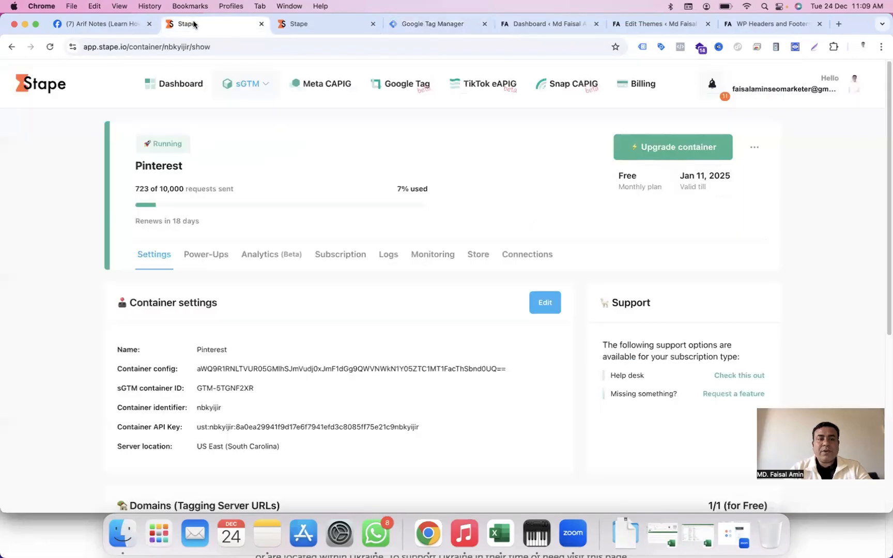
{"action": "left_click", "coordinate": [329, 28]}
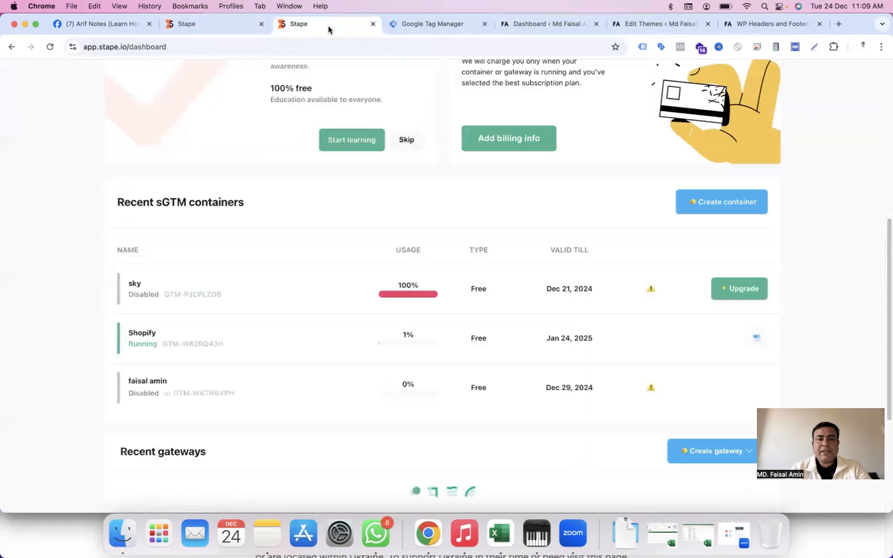
{"action": "left_click", "coordinate": [726, 206]}
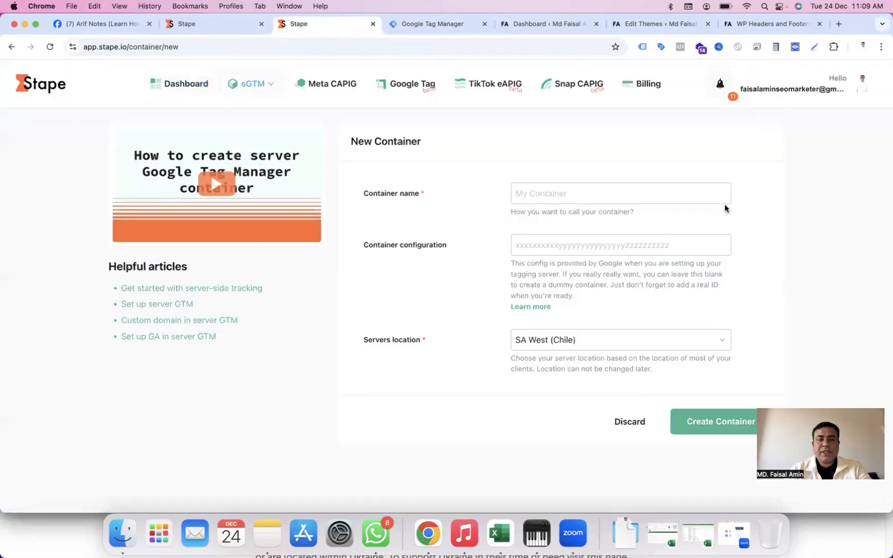
{"action": "left_click", "coordinate": [616, 192]}
{"action": "type", "text": "se"}
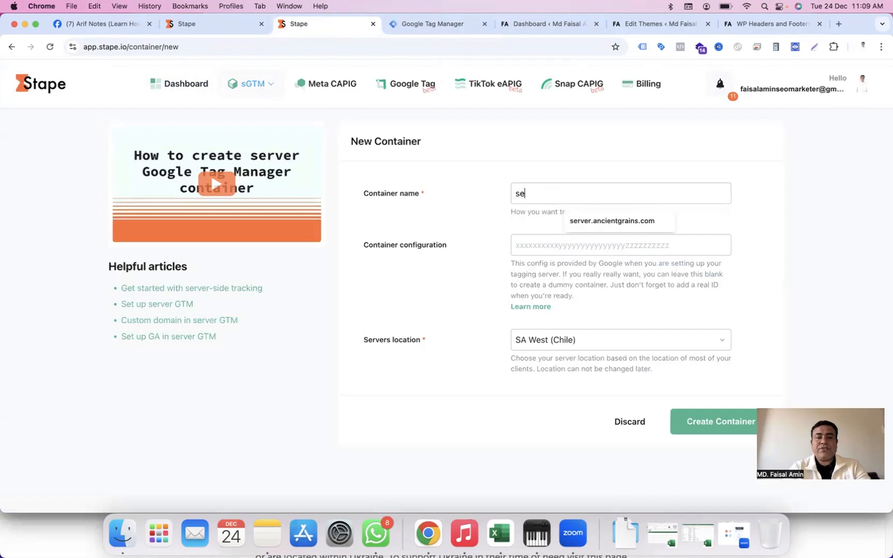
{"action": "type", "text": "rver"}
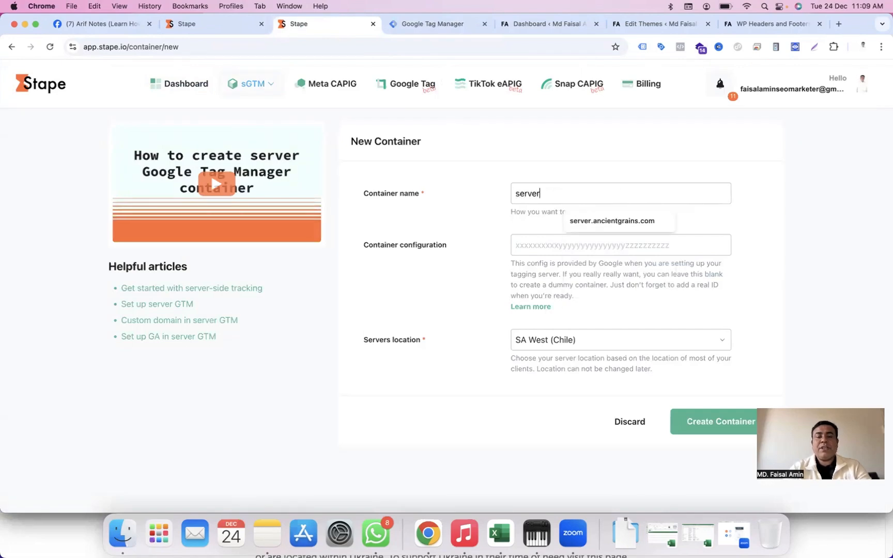
Step: Copy the container config from Google Tag Manager and paste it as the container configuration of the new Stape container
{"action": "left_click", "coordinate": [558, 242]}
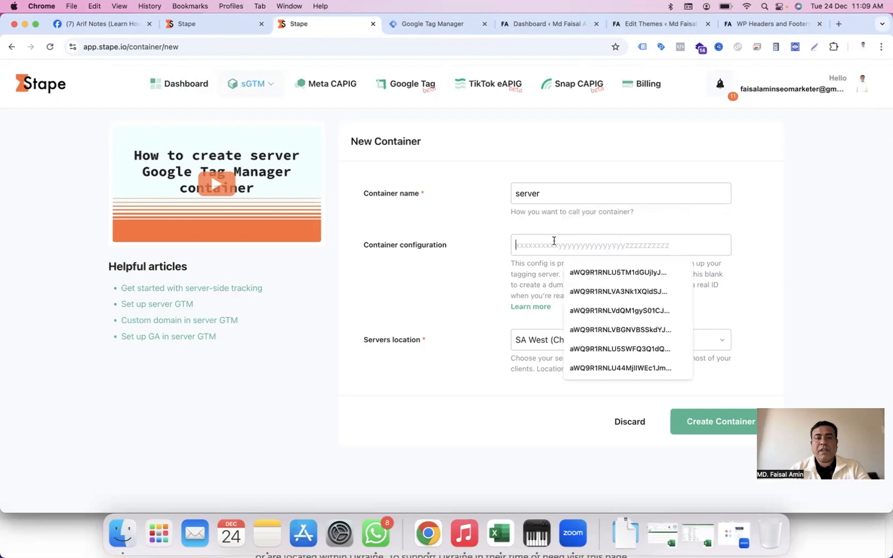
{"action": "left_click", "coordinate": [441, 27]}
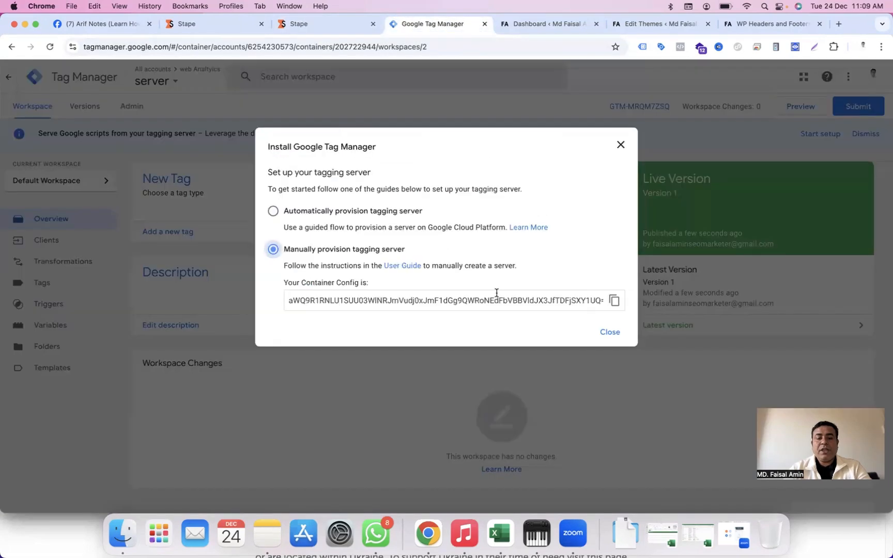
{"action": "left_click", "coordinate": [613, 302]}
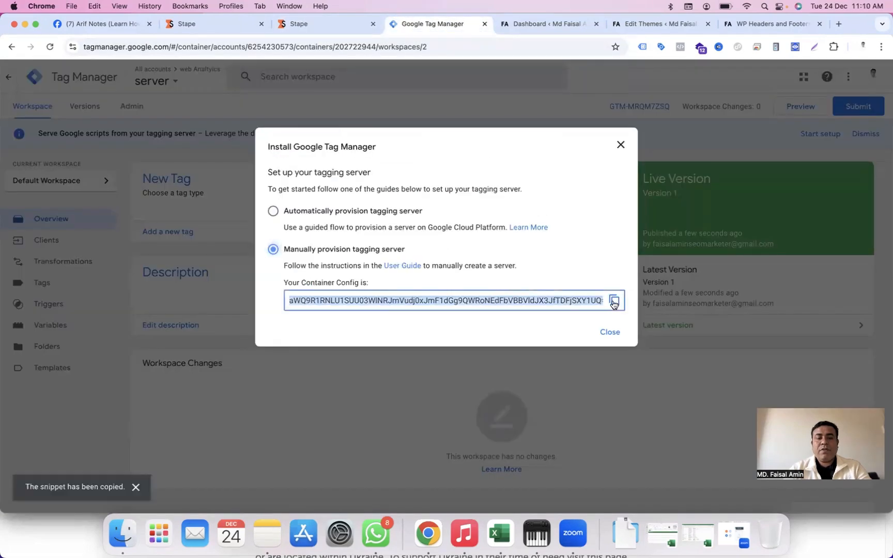
{"action": "left_click", "coordinate": [329, 26]}
{"action": "left_click", "coordinate": [570, 247]}
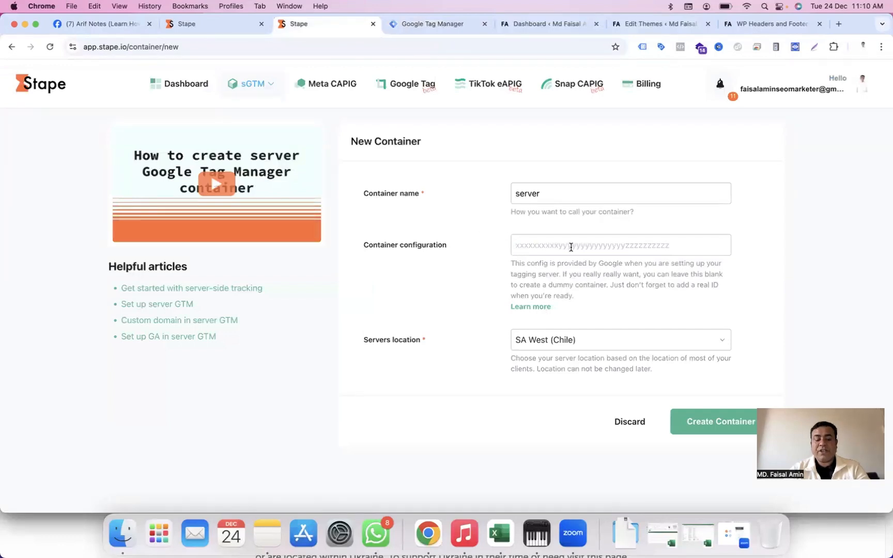
{"action": "key", "text": "super+v"}
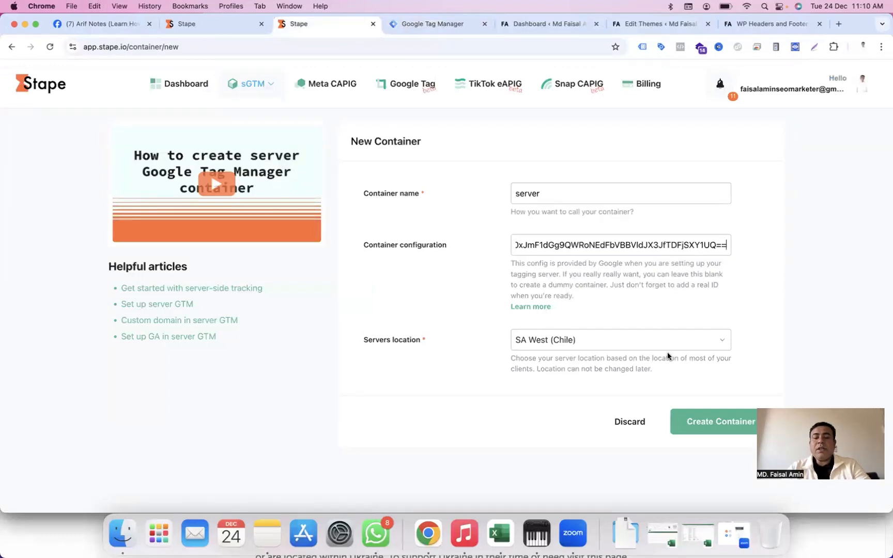
Step: Set the servers location to AP South (India) and create the container
{"action": "left_click", "coordinate": [710, 341]}
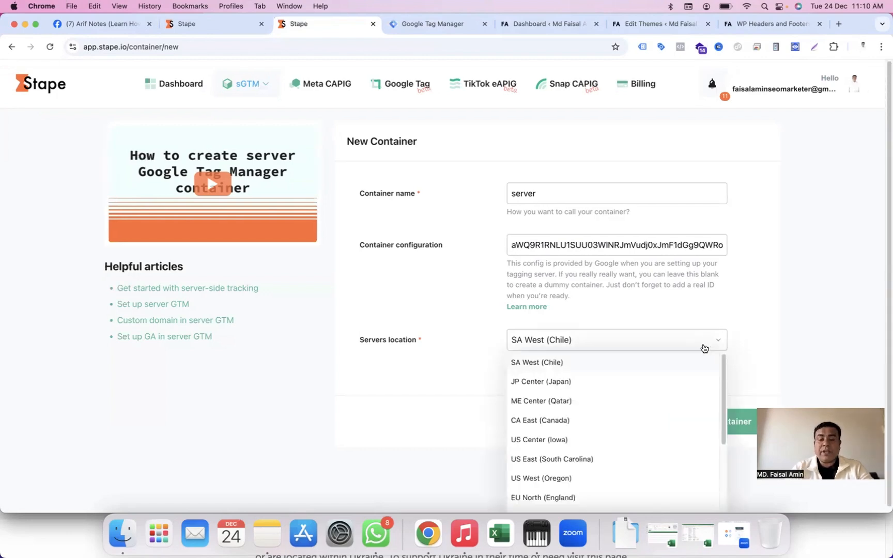
{"action": "scroll", "coordinate": [651, 426], "scroll_direction": "down", "scroll_amount": 1}
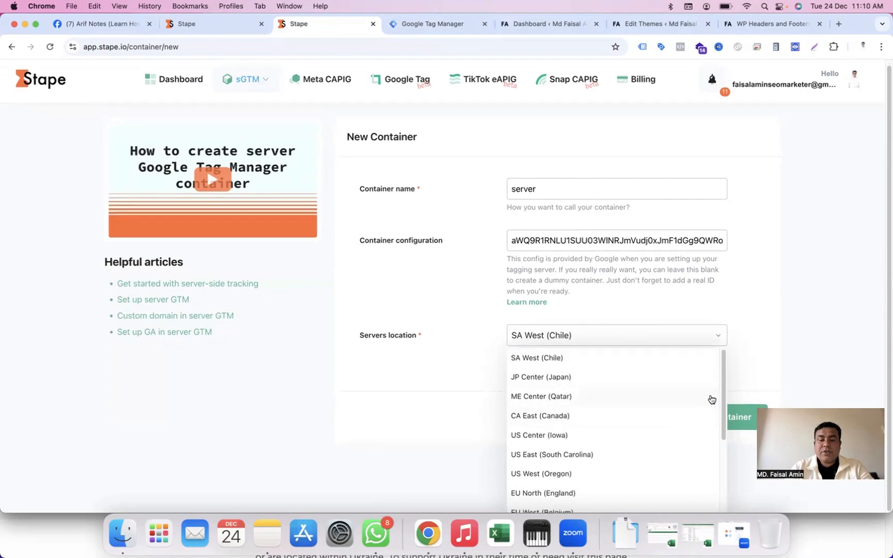
{"action": "left_click_drag", "start_coordinate": [721, 371], "coordinate": [725, 421]}
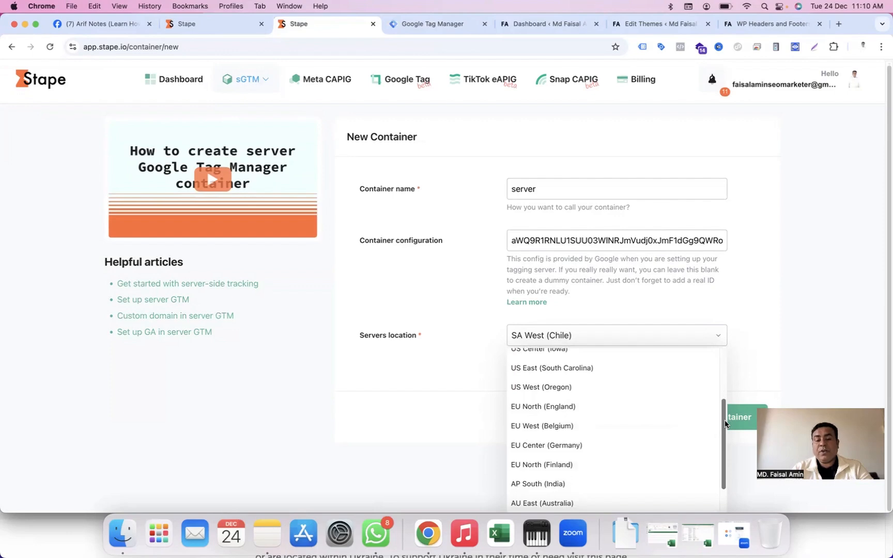
{"action": "left_click_drag", "start_coordinate": [725, 422], "coordinate": [724, 422]}
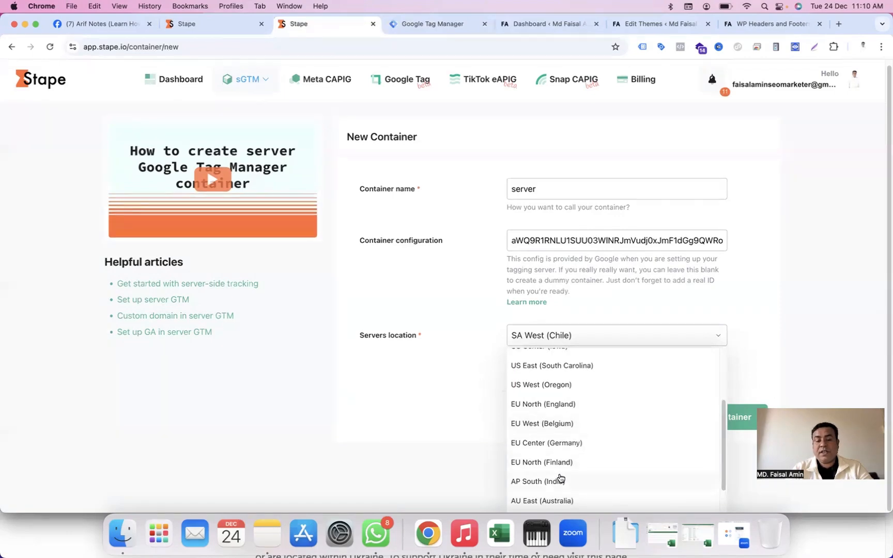
{"action": "left_click", "coordinate": [581, 481]}
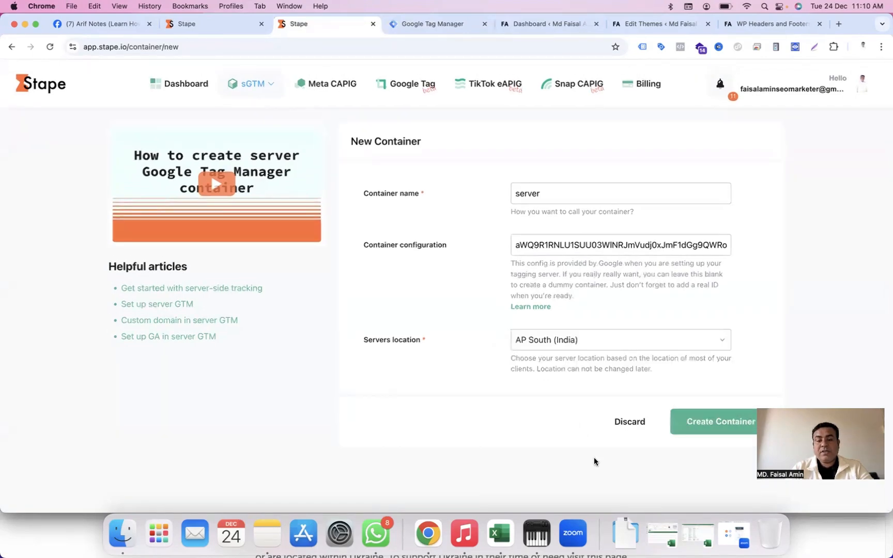
{"action": "left_click", "coordinate": [686, 420]}
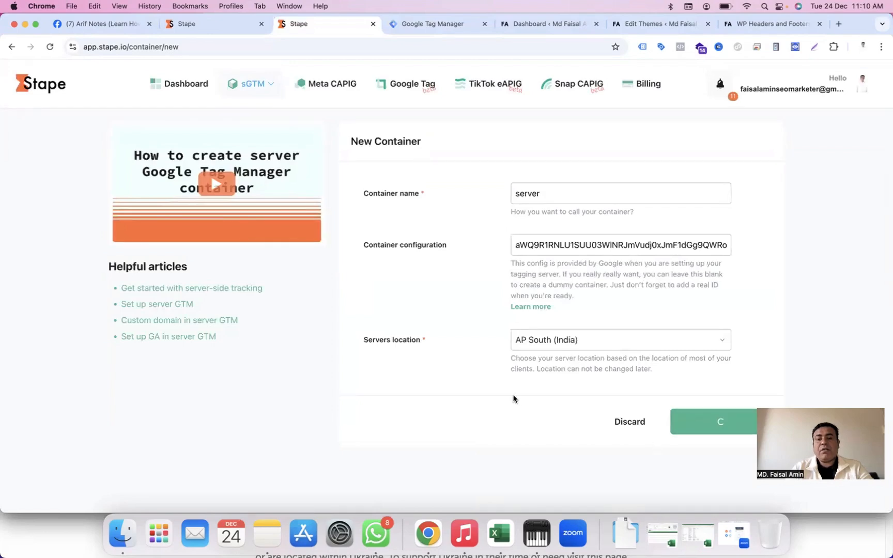
Step: Choose the Free monthly plan for the container and return to the sGTM container without entering billing information
{"action": "scroll", "coordinate": [463, 352], "scroll_direction": "down", "scroll_amount": 5}
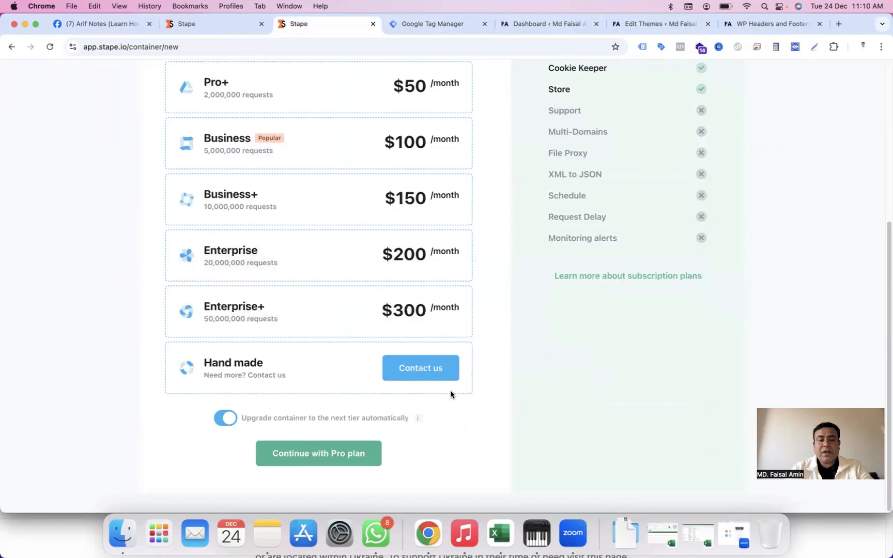
{"action": "scroll", "coordinate": [489, 283], "scroll_direction": "up", "scroll_amount": 5}
{"action": "left_click", "coordinate": [352, 224]}
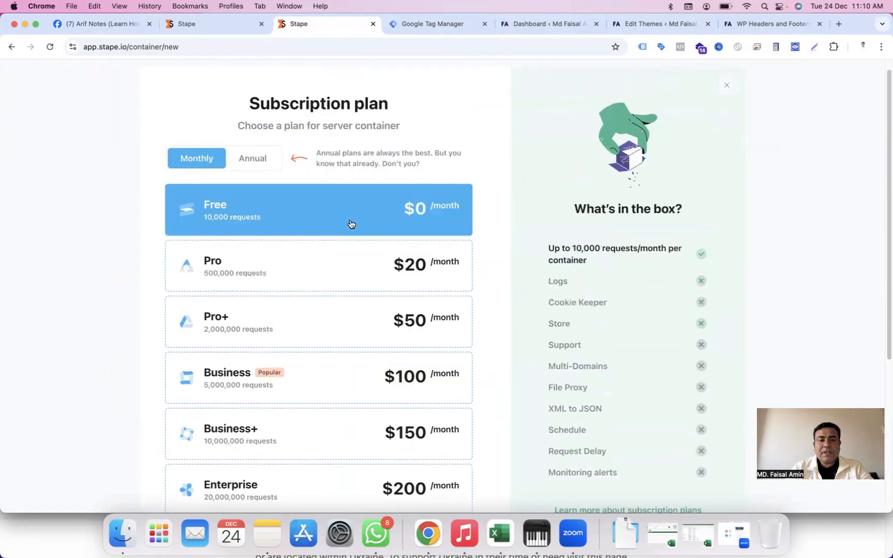
{"action": "scroll", "coordinate": [448, 303], "scroll_direction": "down", "scroll_amount": 4}
{"action": "scroll", "coordinate": [449, 305], "scroll_direction": "up", "scroll_amount": 1}
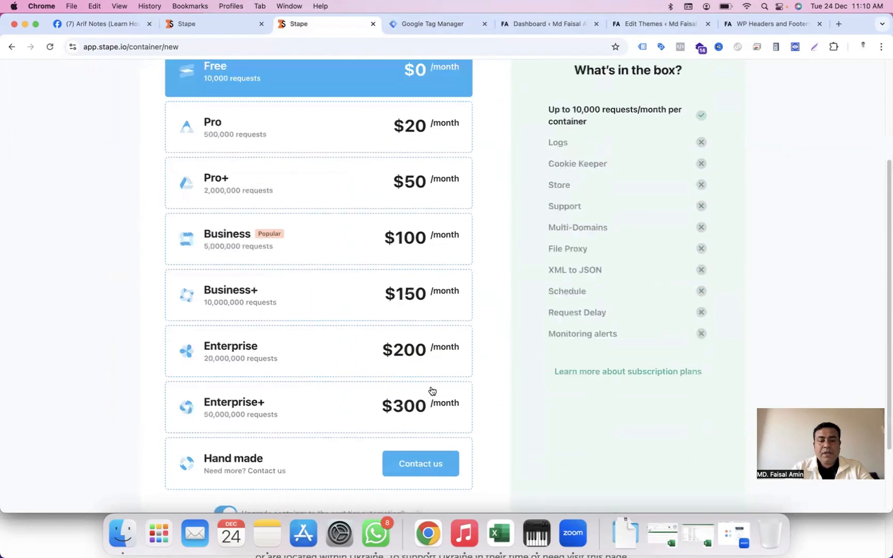
{"action": "scroll", "coordinate": [430, 393], "scroll_direction": "down", "scroll_amount": 2}
{"action": "left_click", "coordinate": [332, 460]}
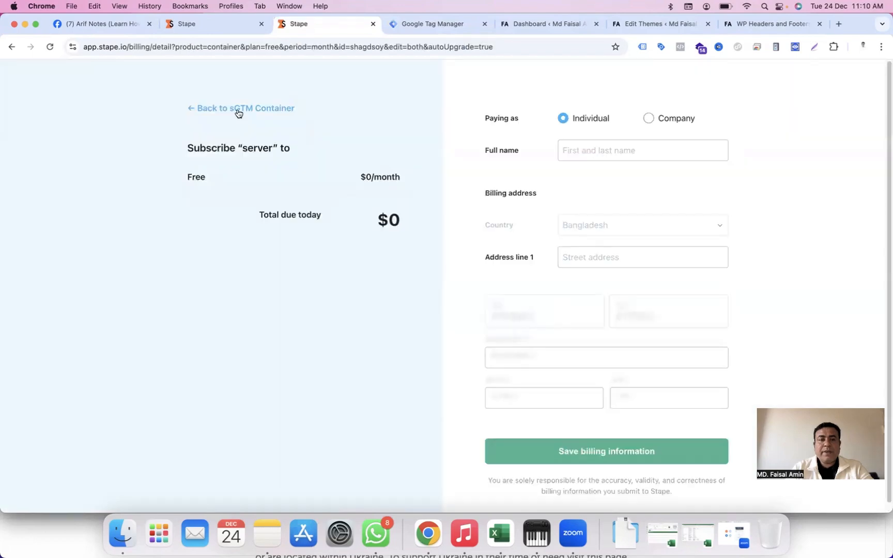
{"action": "left_click", "coordinate": [238, 109]}
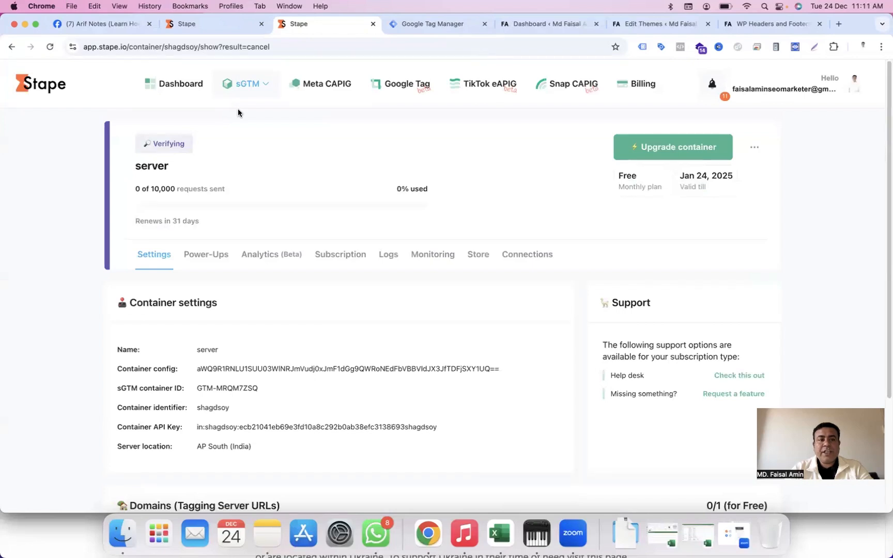
Step: Start adding a custom domain to the server container and enter the "ss" subdomain of the website's domain as its name
{"action": "scroll", "coordinate": [79, 407], "scroll_direction": "down", "scroll_amount": 3}
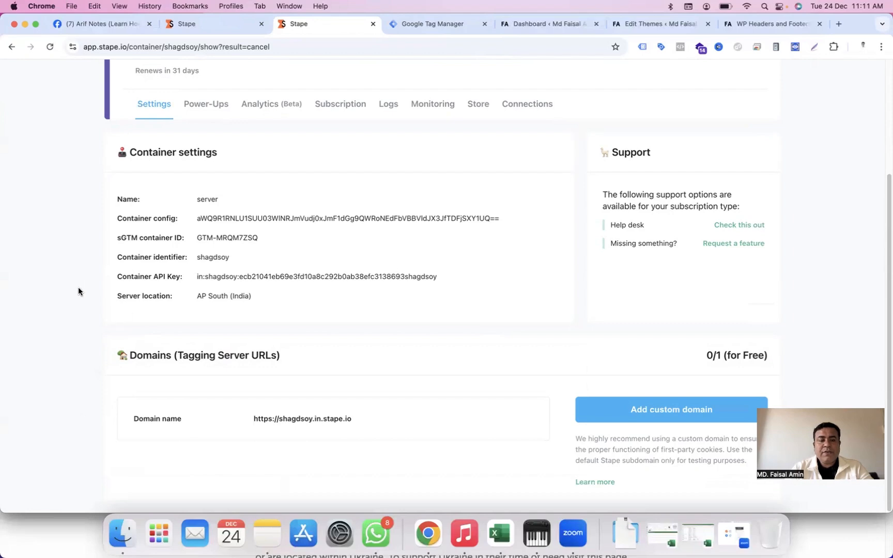
{"action": "scroll", "coordinate": [78, 290], "scroll_direction": "up", "scroll_amount": 3}
{"action": "scroll", "coordinate": [78, 290], "scroll_direction": "down", "scroll_amount": 3}
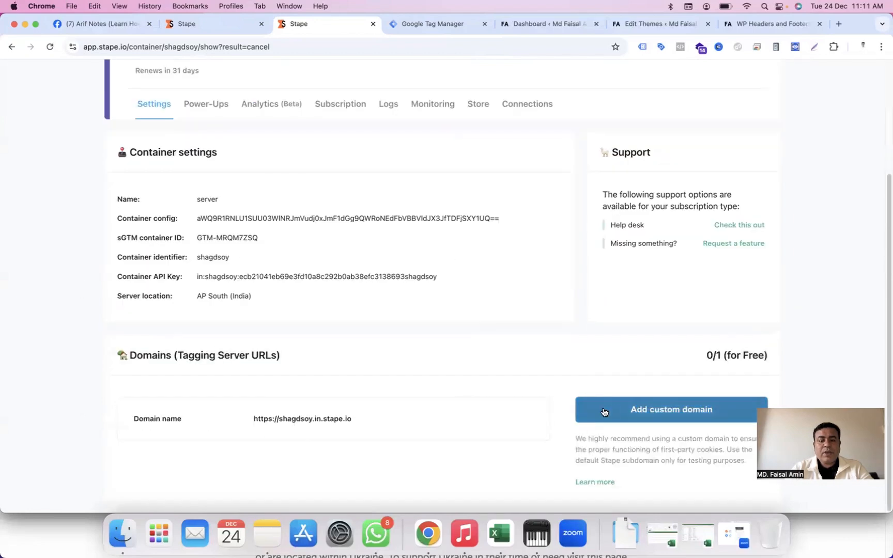
{"action": "left_click", "coordinate": [635, 416]}
{"action": "scroll", "coordinate": [466, 420], "scroll_direction": "down", "scroll_amount": 3}
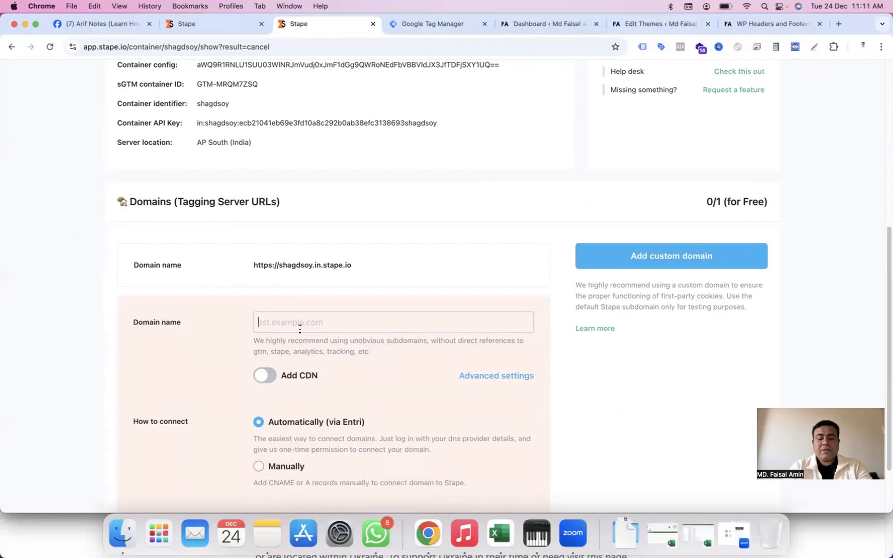
{"action": "type", "text": "mdfaisalamin"}
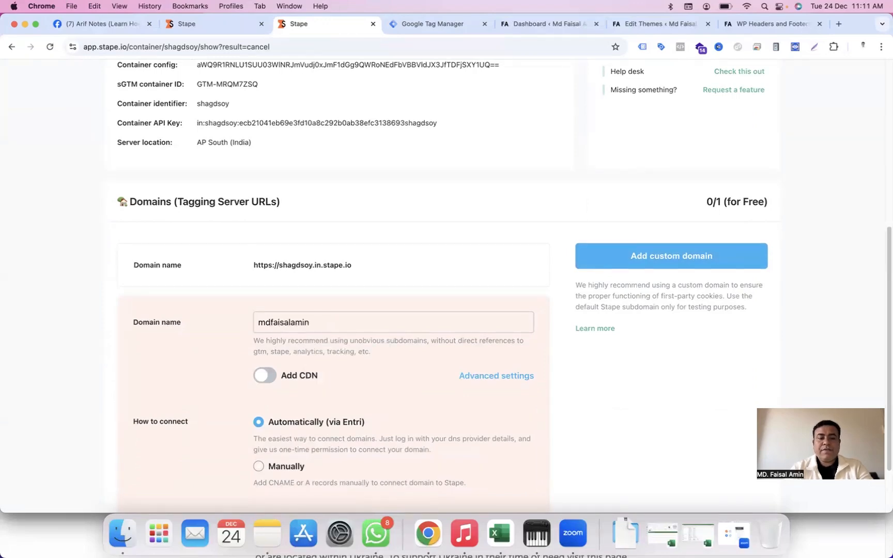
{"action": "type", "text": ".c"}
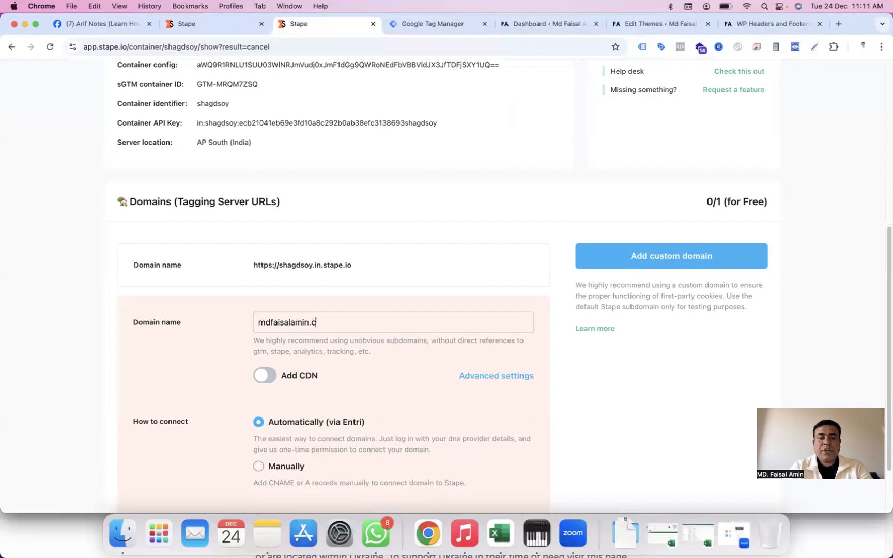
{"action": "type", "text": "om"}
{"action": "left_click", "coordinate": [257, 324]}
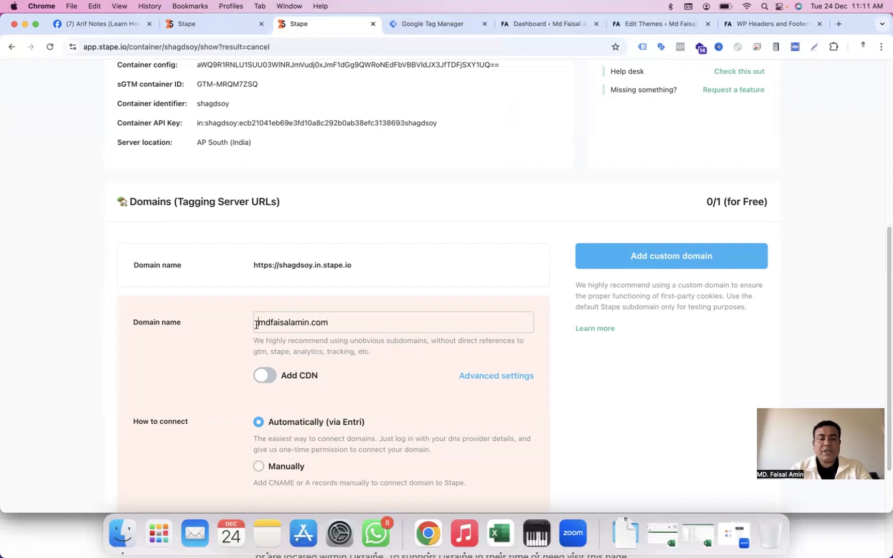
{"action": "type", "text": "."}
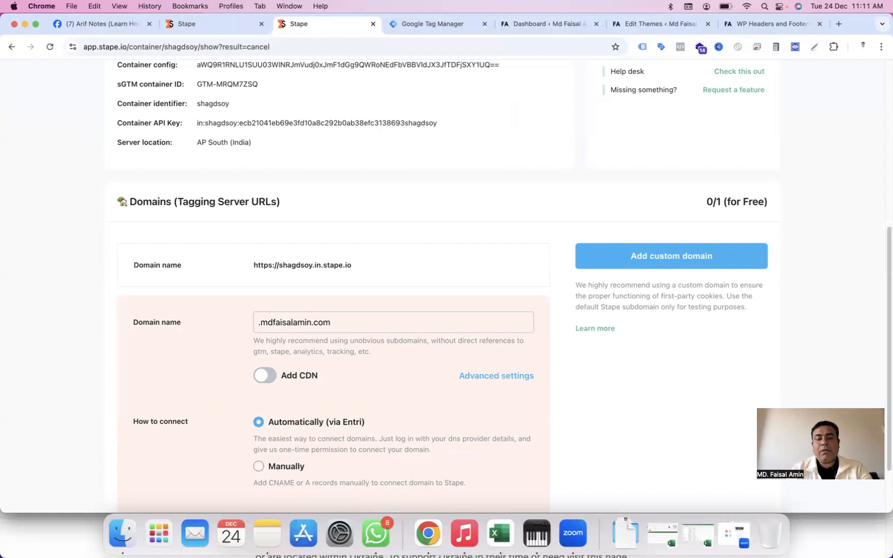
{"action": "type", "text": "s"}
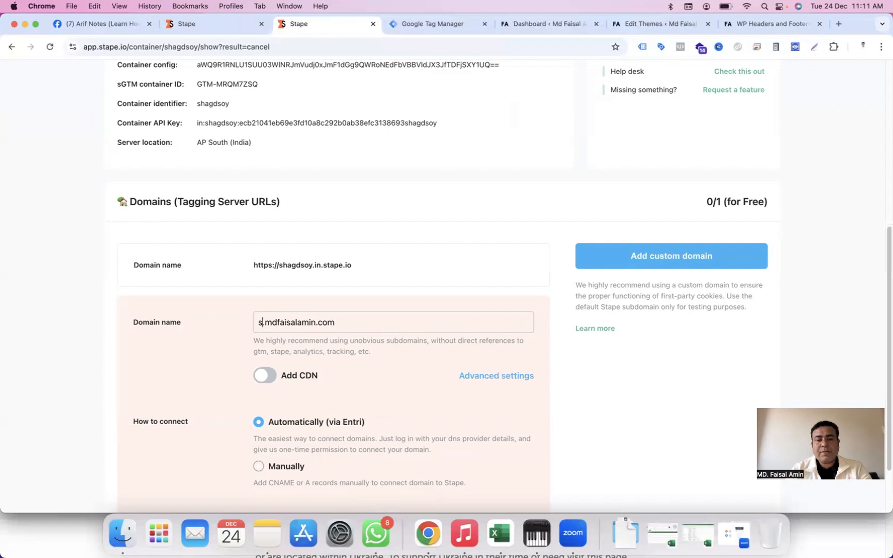
{"action": "type", "text": "s"}
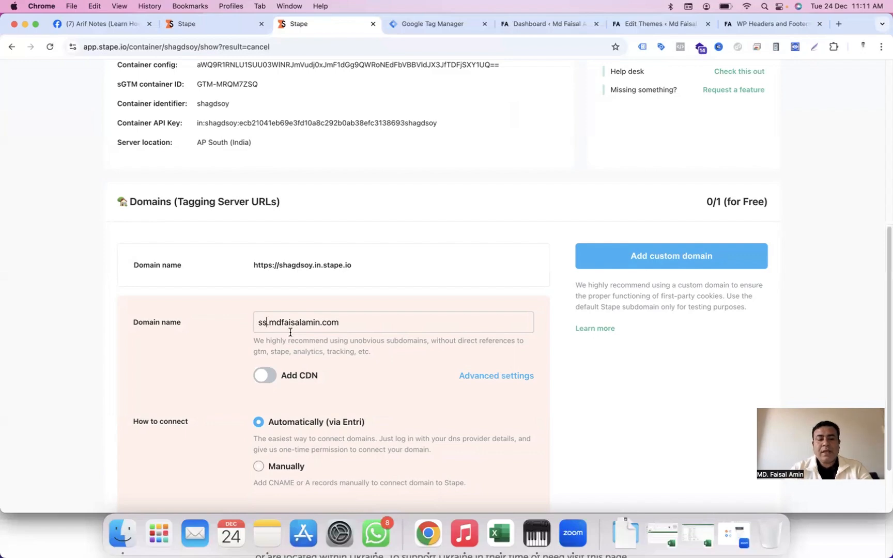
Step: Enable the CDN for the custom domain with Stape Global CDN and proceed to its DNS records
{"action": "scroll", "coordinate": [338, 382], "scroll_direction": "down", "scroll_amount": 2}
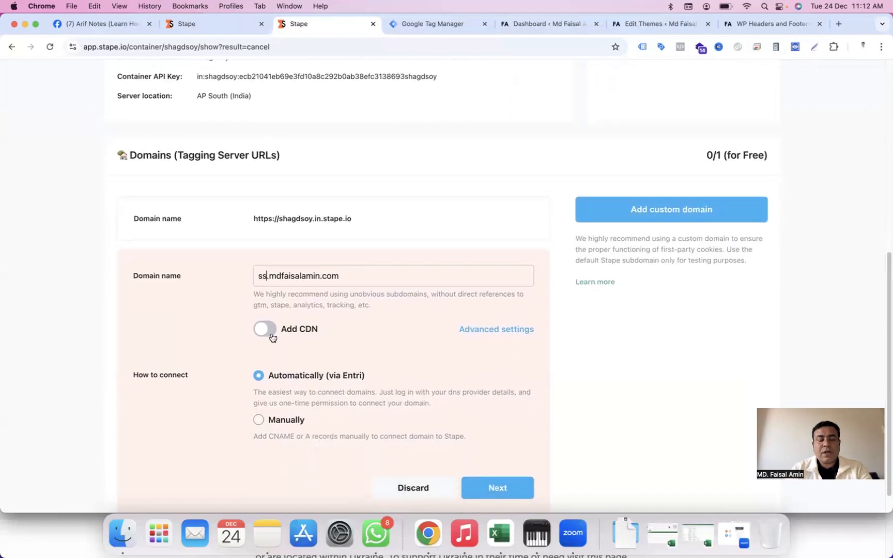
{"action": "left_click", "coordinate": [266, 329]}
{"action": "left_click", "coordinate": [270, 333]}
{"action": "left_click", "coordinate": [273, 336]}
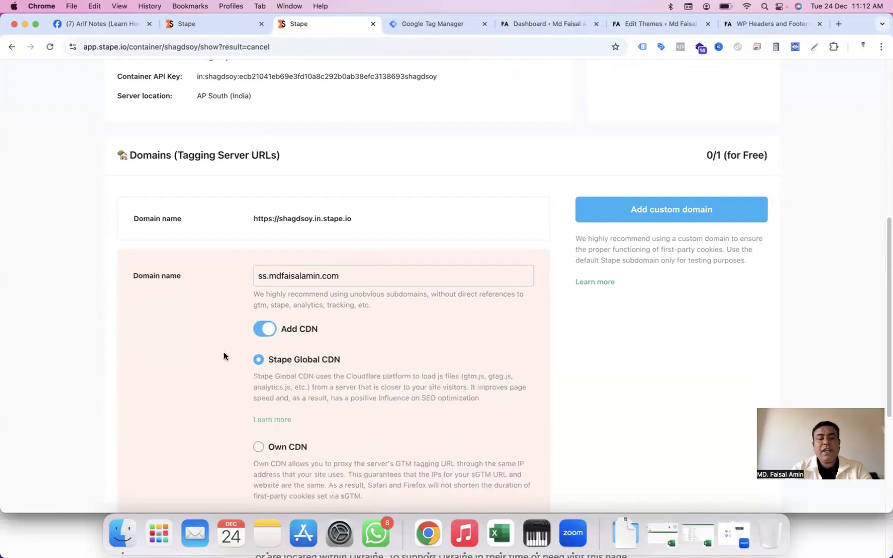
{"action": "scroll", "coordinate": [224, 353], "scroll_direction": "down", "scroll_amount": 1}
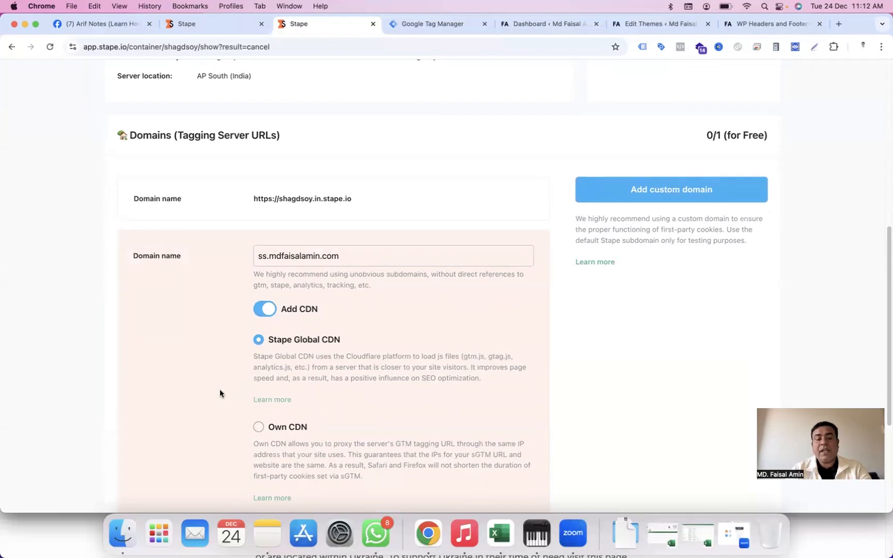
{"action": "scroll", "coordinate": [219, 393], "scroll_direction": "down", "scroll_amount": 5}
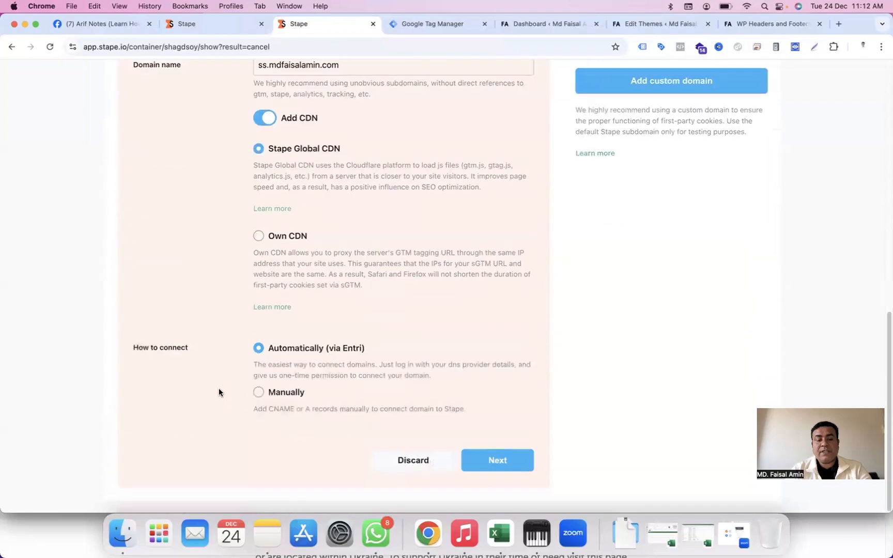
{"action": "left_click", "coordinate": [489, 462]}
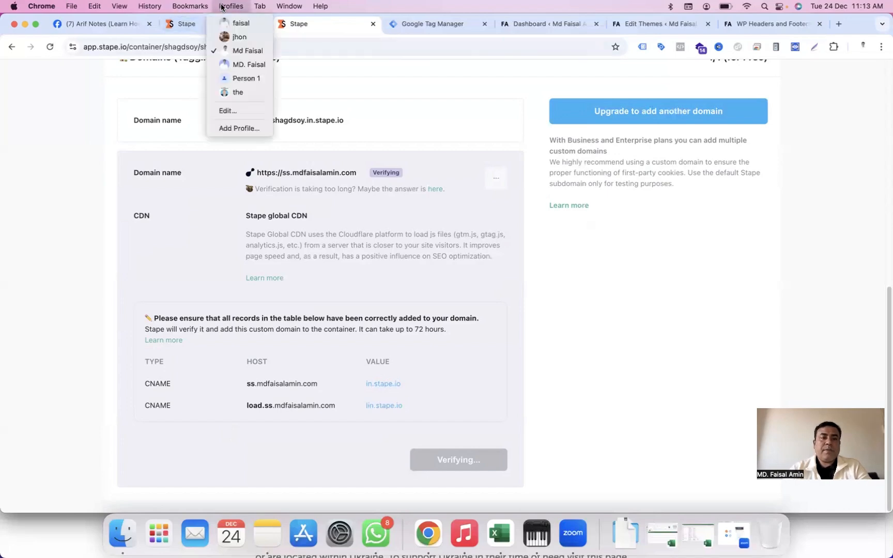
Step: Switch to the browser profile with Namecheap and open the Advanced DNS settings of mugistaire.com
{"action": "left_click", "coordinate": [231, 35]}
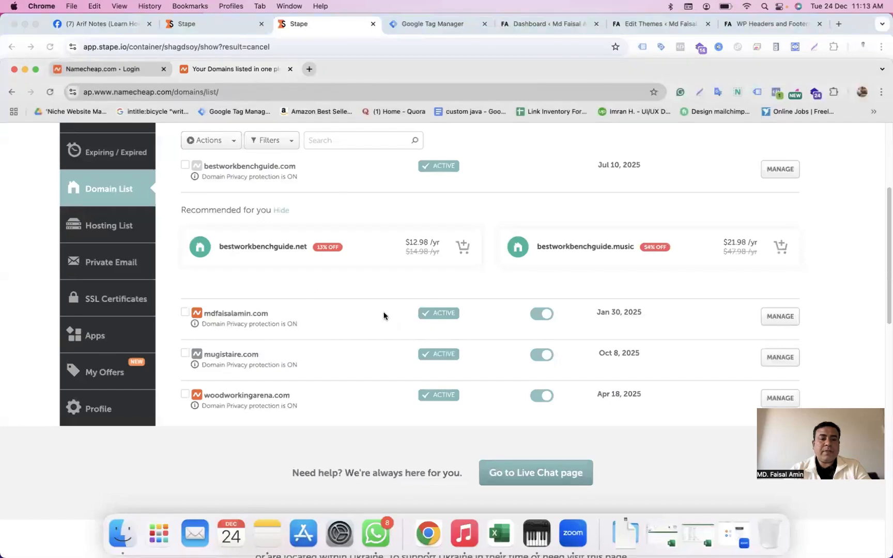
{"action": "scroll", "coordinate": [335, 339], "scroll_direction": "down", "scroll_amount": 2}
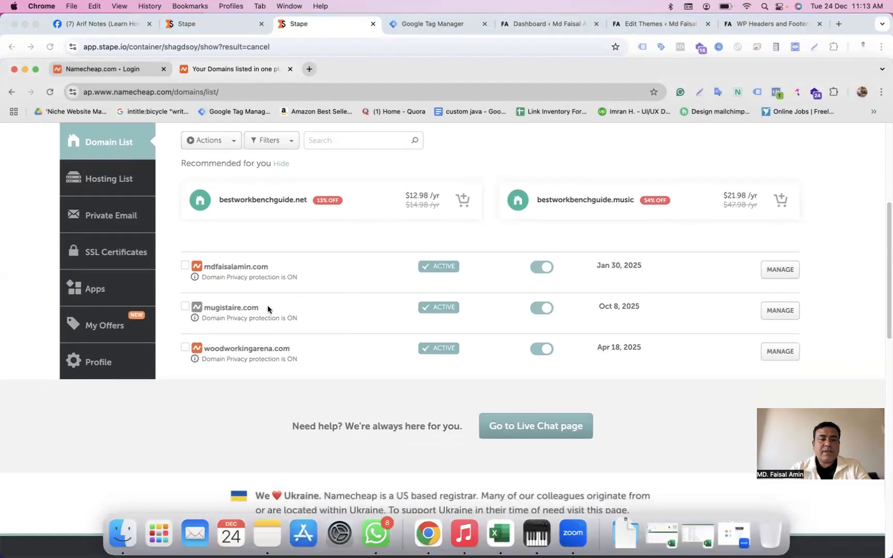
{"action": "scroll", "coordinate": [267, 307], "scroll_direction": "down", "scroll_amount": 3}
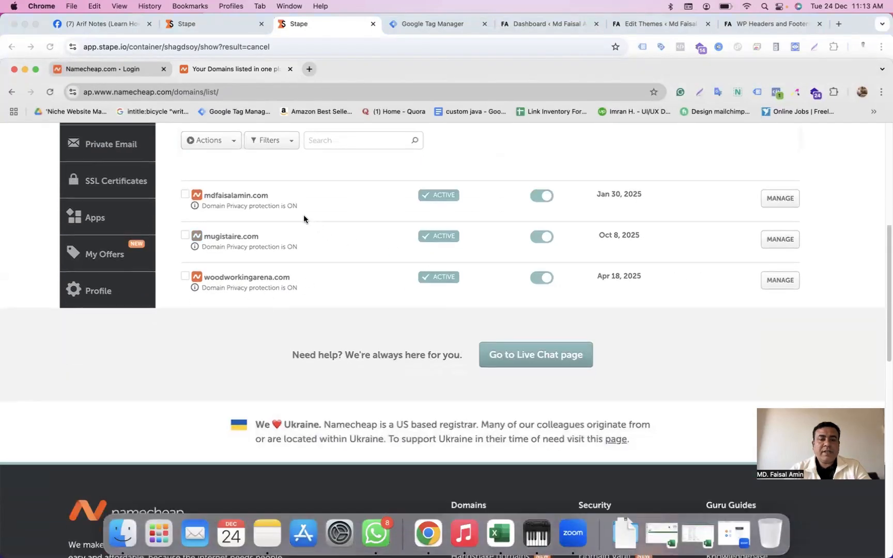
{"action": "left_click", "coordinate": [771, 238]}
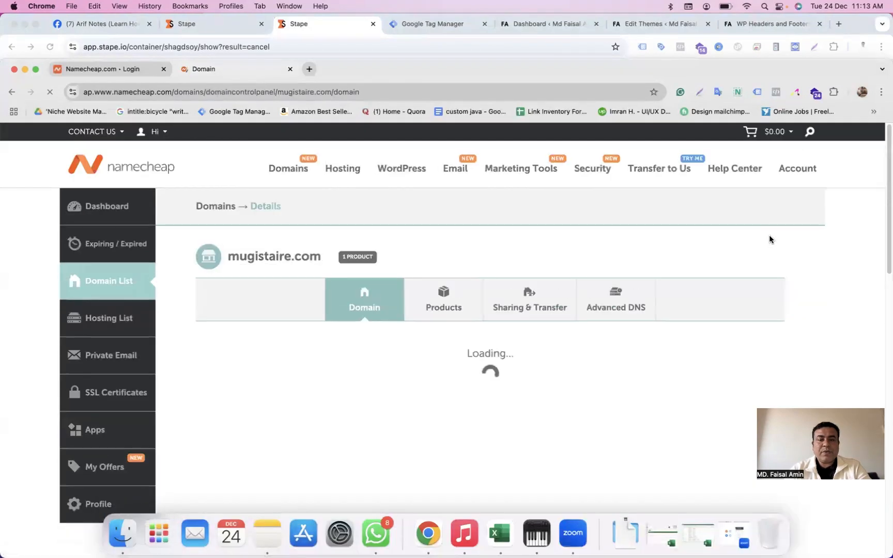
{"action": "left_click", "coordinate": [624, 314]}
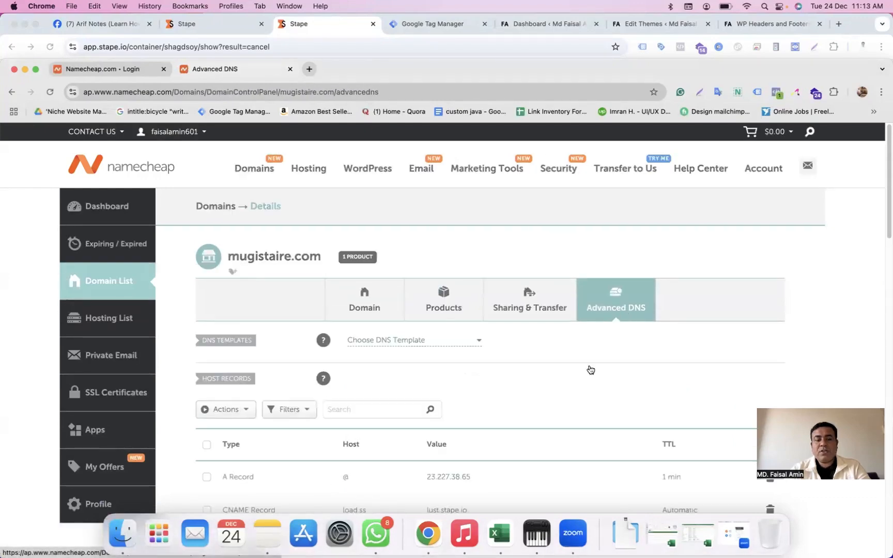
Step: Add a new host record for mugistaire.com and set its type to CNAME Record
{"action": "scroll", "coordinate": [431, 380], "scroll_direction": "down", "scroll_amount": 2}
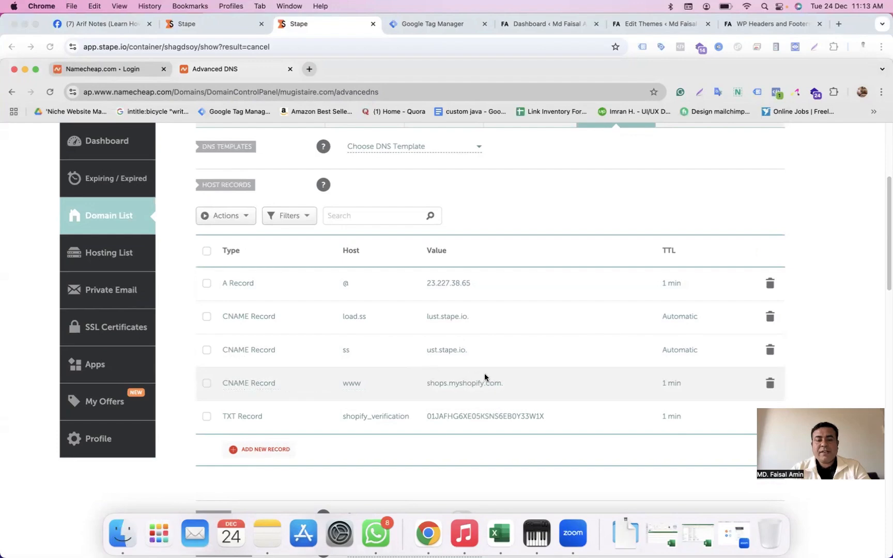
{"action": "scroll", "coordinate": [488, 377], "scroll_direction": "down", "scroll_amount": 1}
{"action": "scroll", "coordinate": [488, 377], "scroll_direction": "down", "scroll_amount": 3}
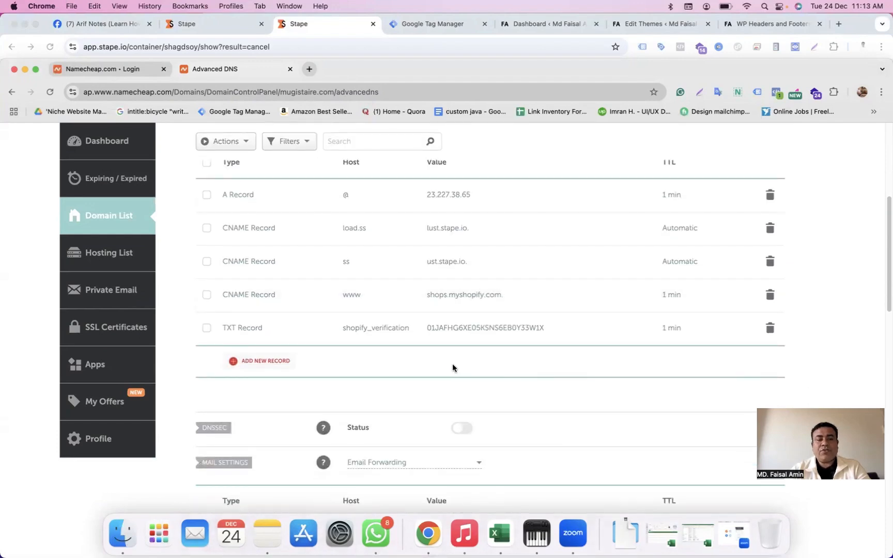
{"action": "left_click", "coordinate": [267, 361]}
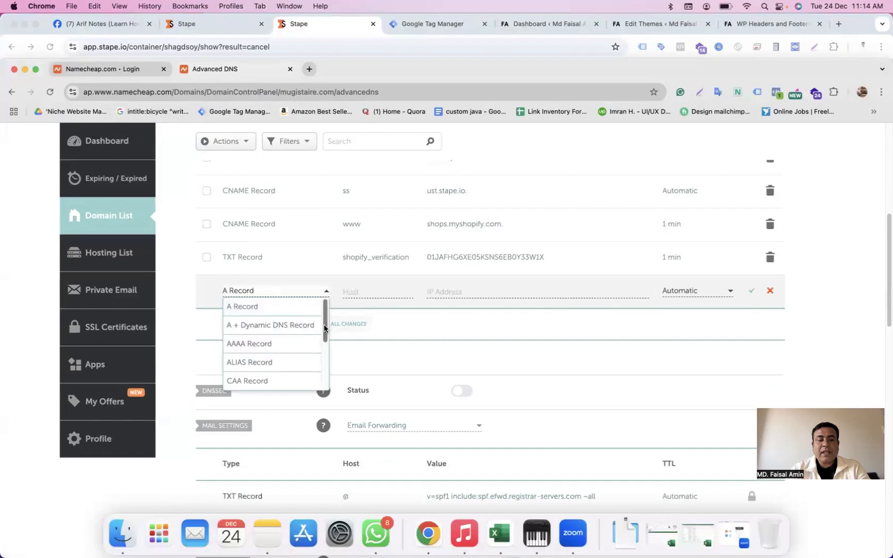
{"action": "scroll", "coordinate": [325, 341], "scroll_direction": "down", "scroll_amount": 1}
{"action": "scroll", "coordinate": [325, 341], "scroll_direction": "down", "scroll_amount": 1}
{"action": "left_click", "coordinate": [286, 363]}
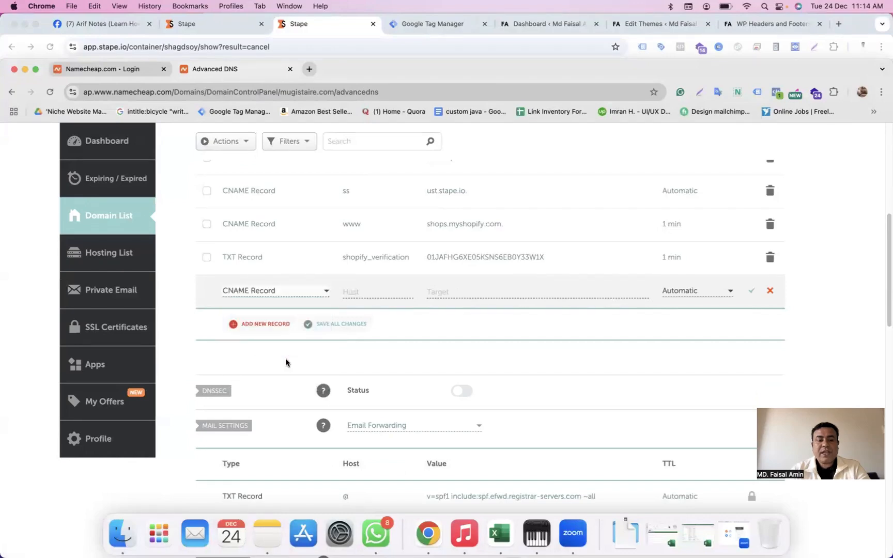
Step: Look up the first CNAME host in Stape's domain records and enter "ss" as the new record's host in Namecheap
{"action": "left_click", "coordinate": [360, 293]}
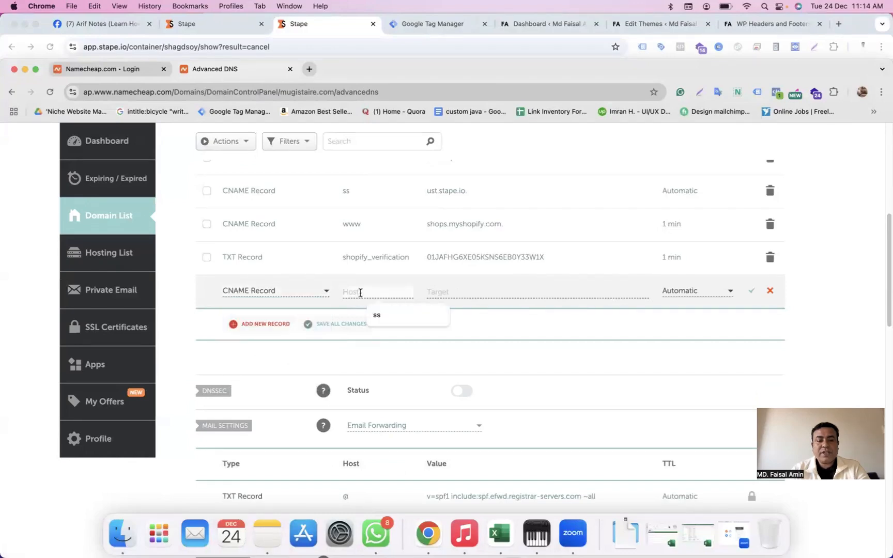
{"action": "left_click", "coordinate": [232, 24]}
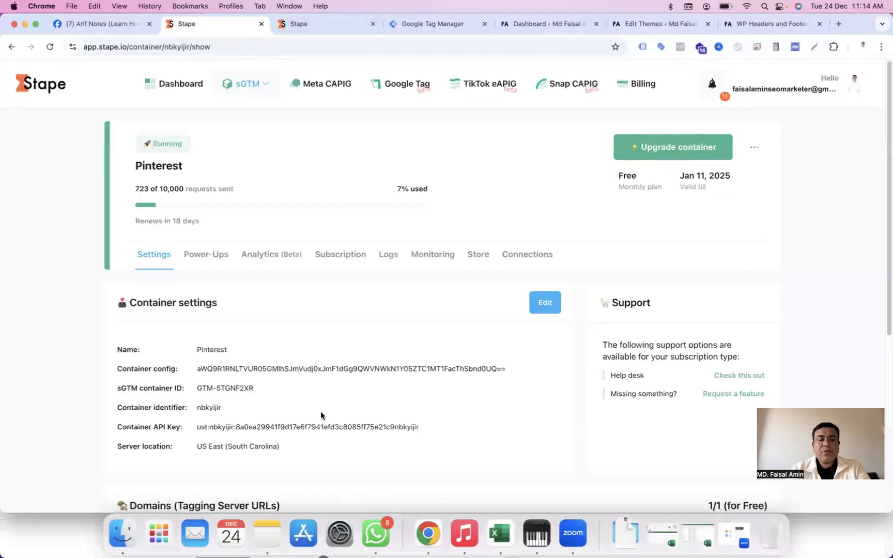
{"action": "left_click", "coordinate": [305, 27]}
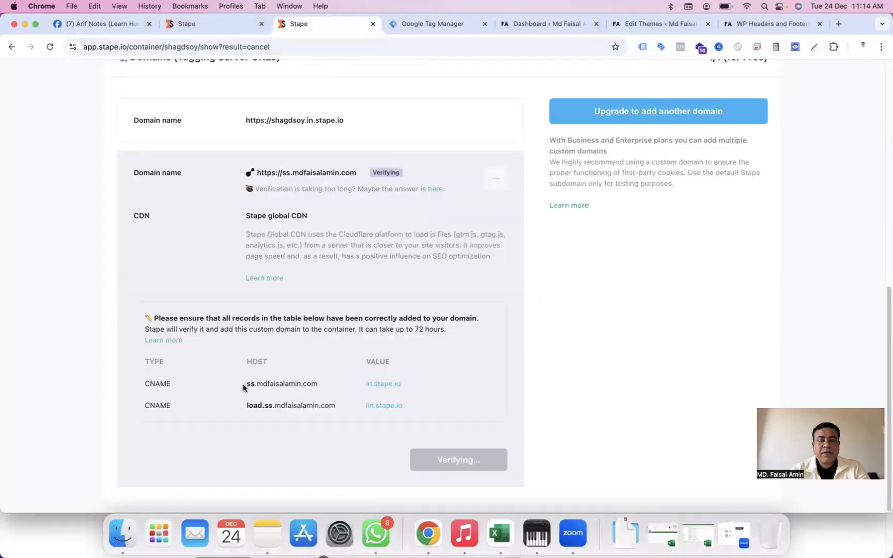
{"action": "left_click_drag", "start_coordinate": [244, 388], "coordinate": [255, 389]}
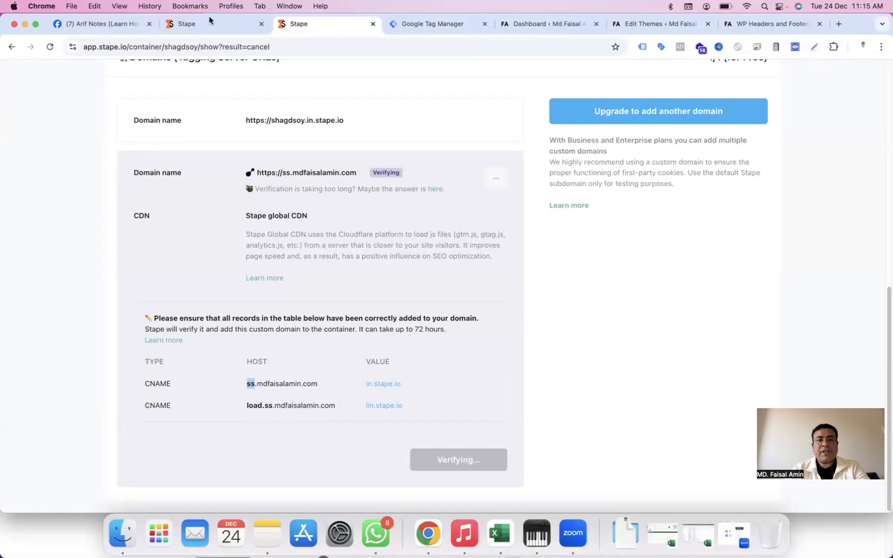
{"action": "key", "text": "super+grave"}
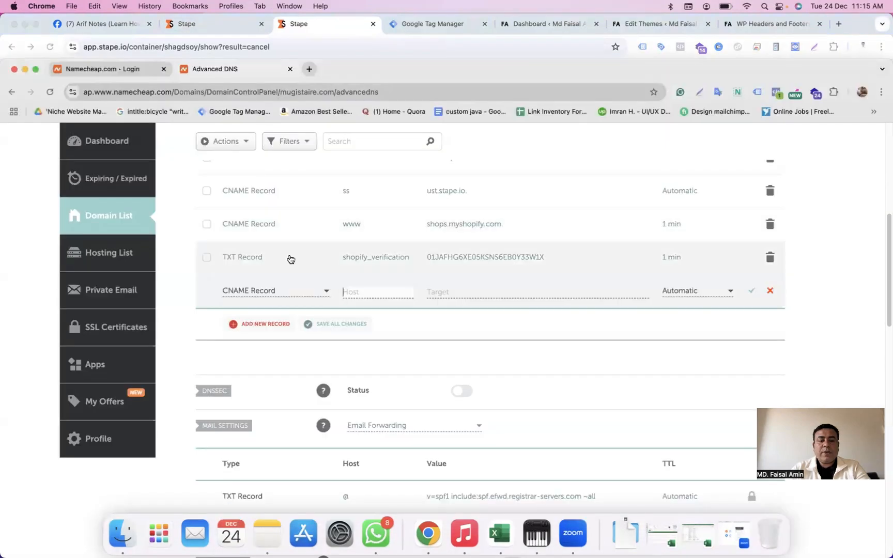
{"action": "type", "text": "ss"}
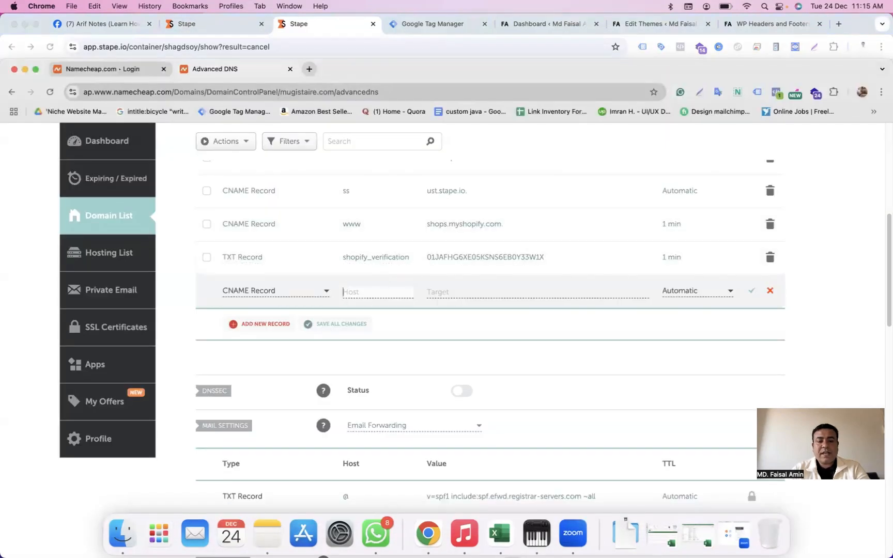
Step: Copy the first CNAME value from Stape's domain records and enter in.stape.io as the new record's target in Namecheap
{"action": "left_click", "coordinate": [437, 291]}
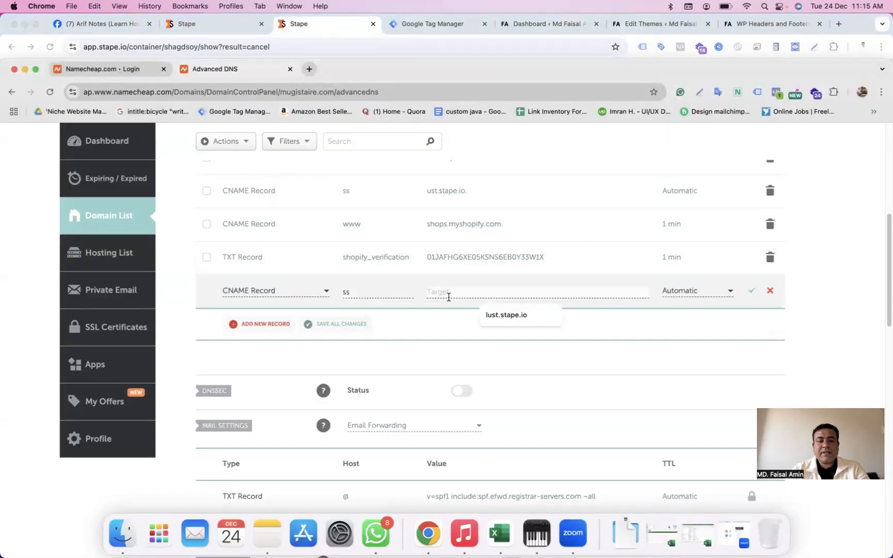
{"action": "left_click", "coordinate": [231, 6]}
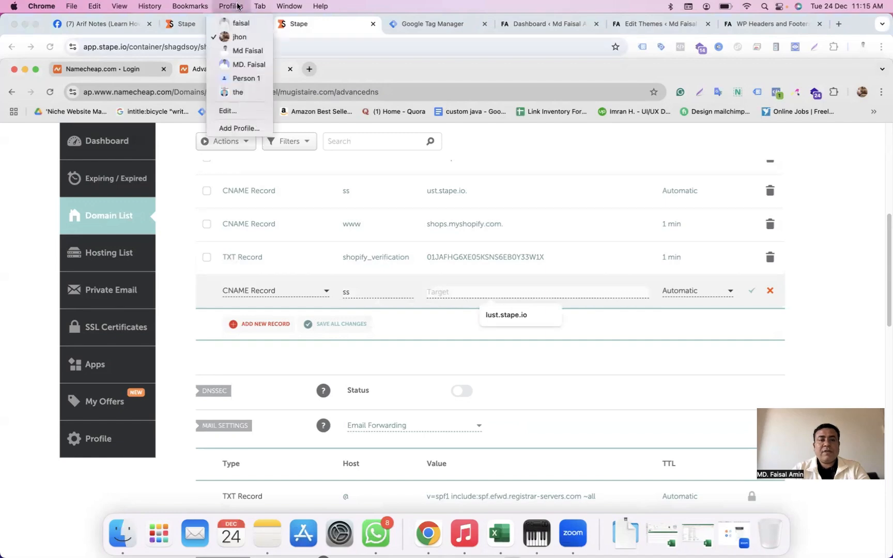
{"action": "left_click", "coordinate": [242, 50]}
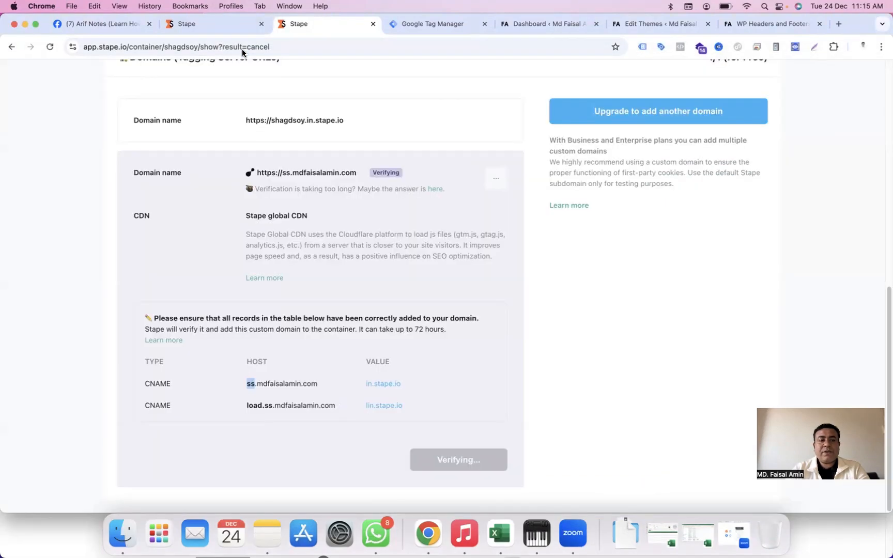
{"action": "left_click", "coordinate": [407, 385]}
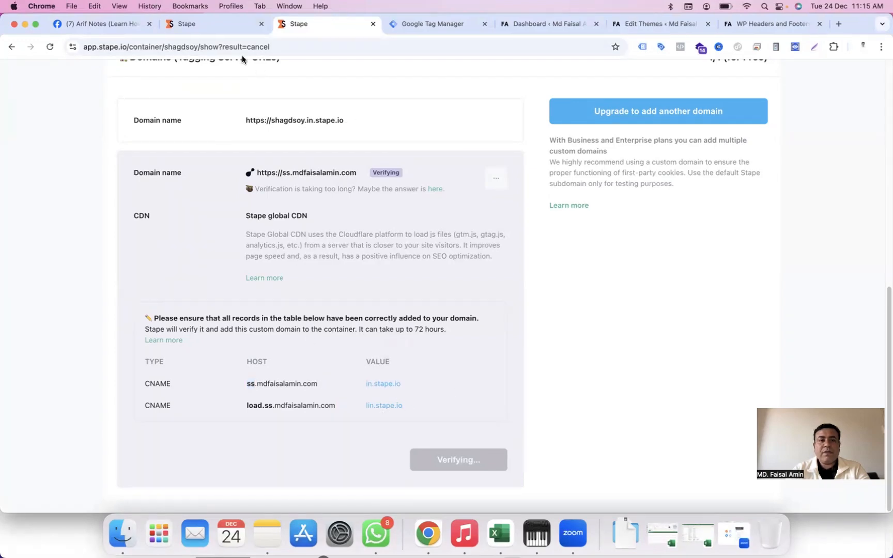
{"action": "left_click", "coordinate": [230, 7]}
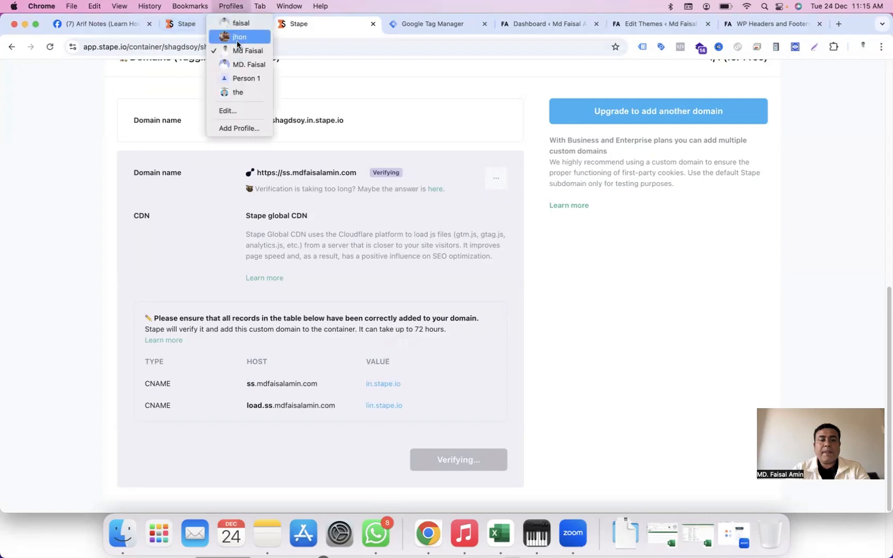
{"action": "left_click", "coordinate": [237, 39]}
{"action": "right_click", "coordinate": [458, 295]}
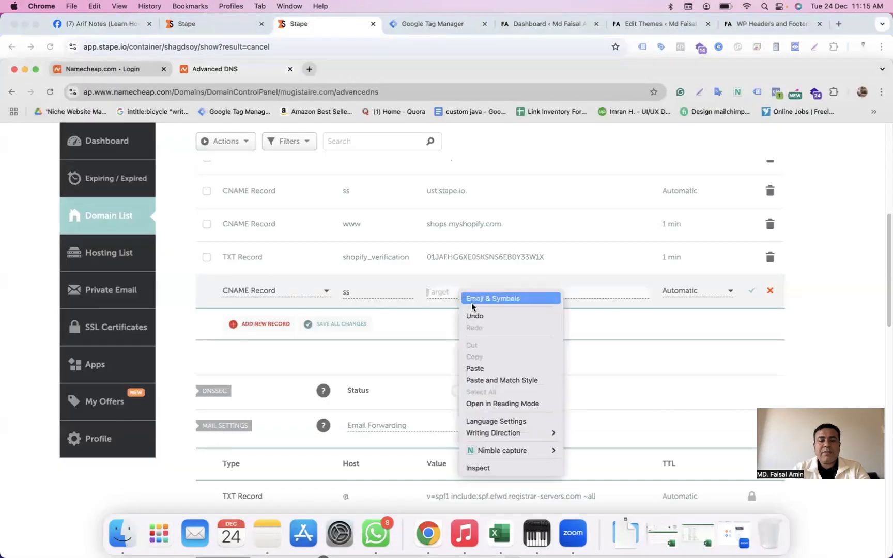
{"action": "left_click", "coordinate": [498, 367]}
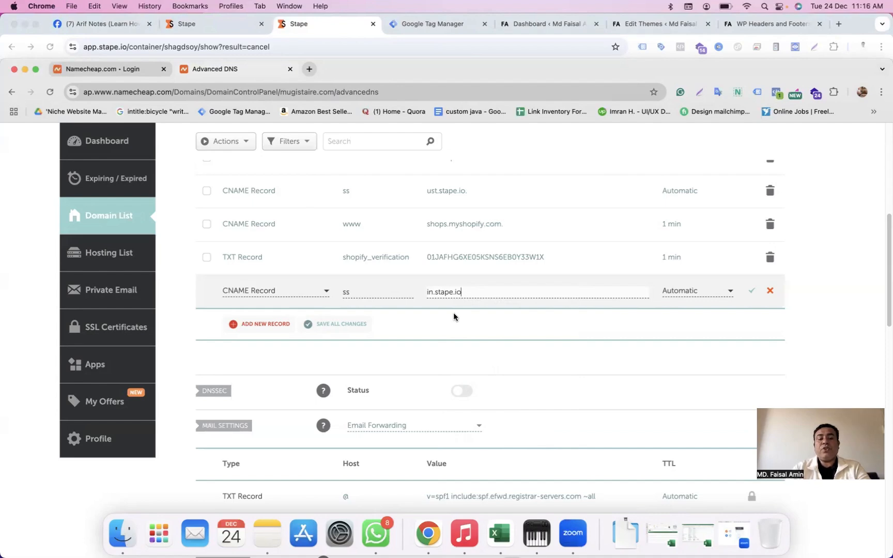
Step: Discard the filled-in host record and start another one of type CNAME Record
{"action": "left_click", "coordinate": [770, 291]}
{"action": "left_click", "coordinate": [268, 294]}
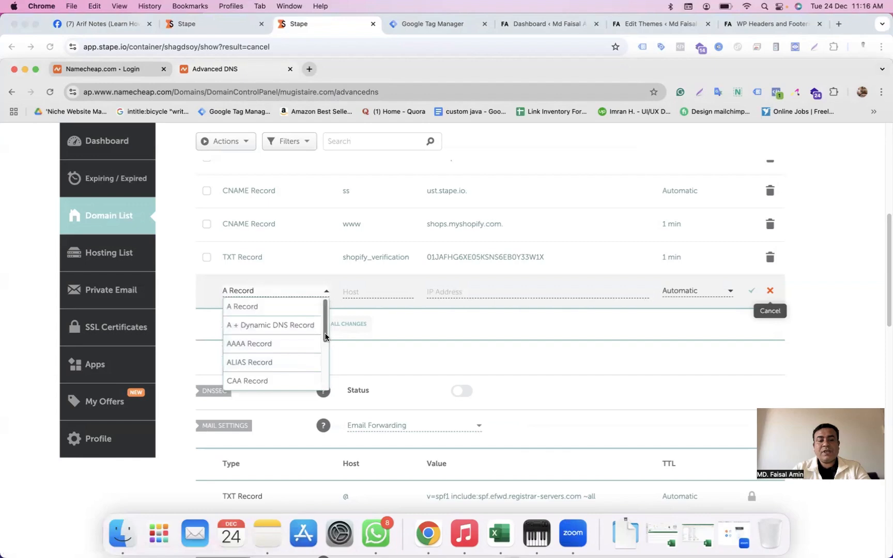
{"action": "scroll", "coordinate": [288, 369], "scroll_direction": "down", "scroll_amount": 3}
{"action": "left_click", "coordinate": [261, 308]}
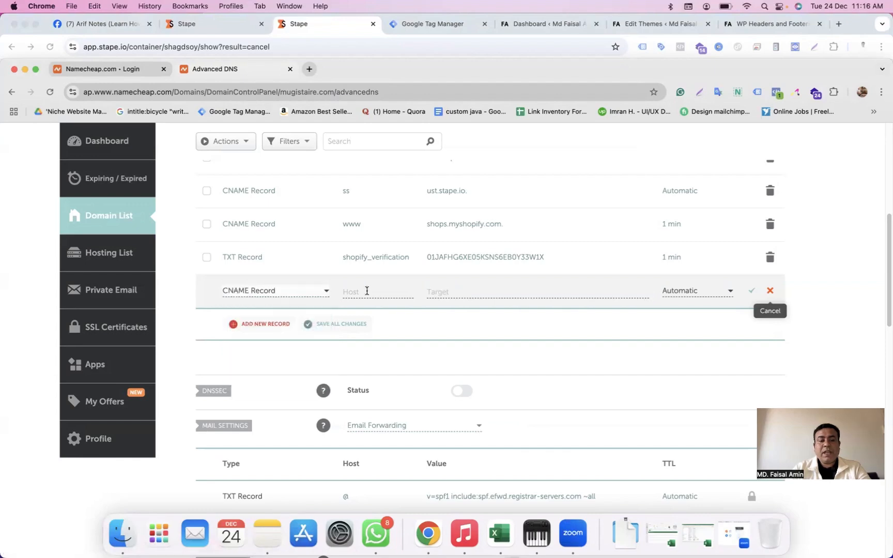
{"action": "left_click", "coordinate": [365, 291]}
Step: Look up the second CNAME host "load.ss" in Stape's domain records, then return to Namecheap and cancel the new record
{"action": "left_click", "coordinate": [230, 7]}
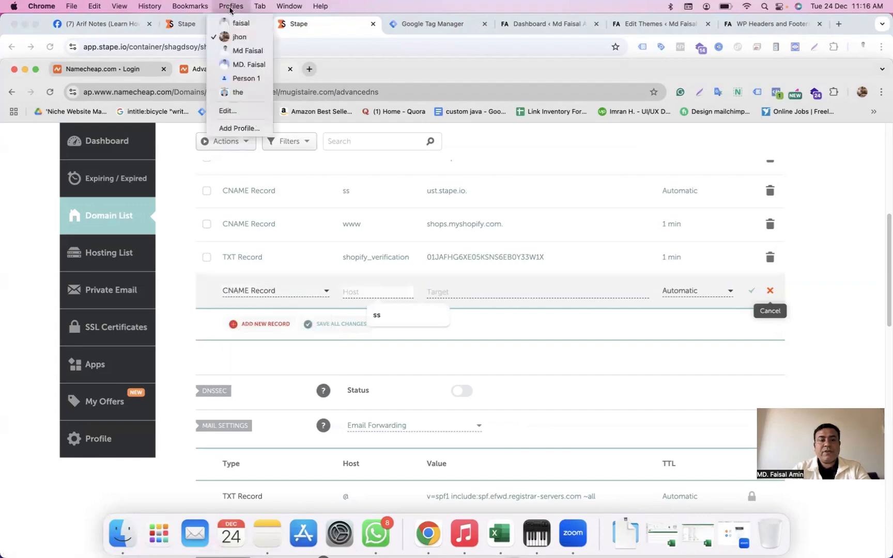
{"action": "left_click", "coordinate": [239, 52]}
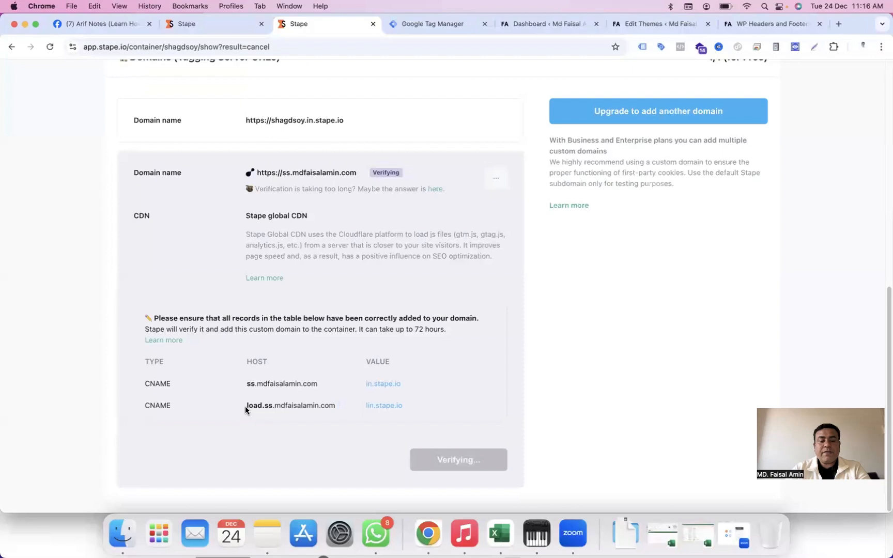
{"action": "left_click_drag", "start_coordinate": [248, 408], "coordinate": [272, 412]}
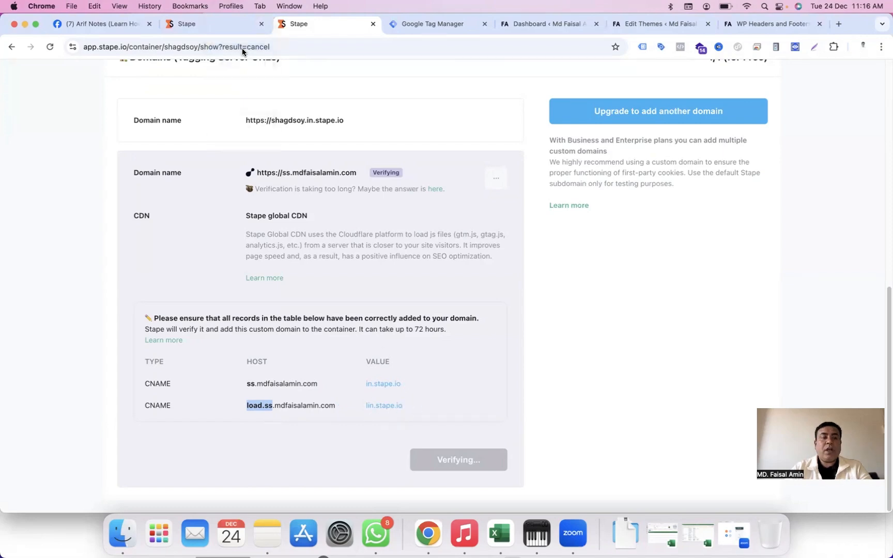
{"action": "key", "text": "super+grave"}
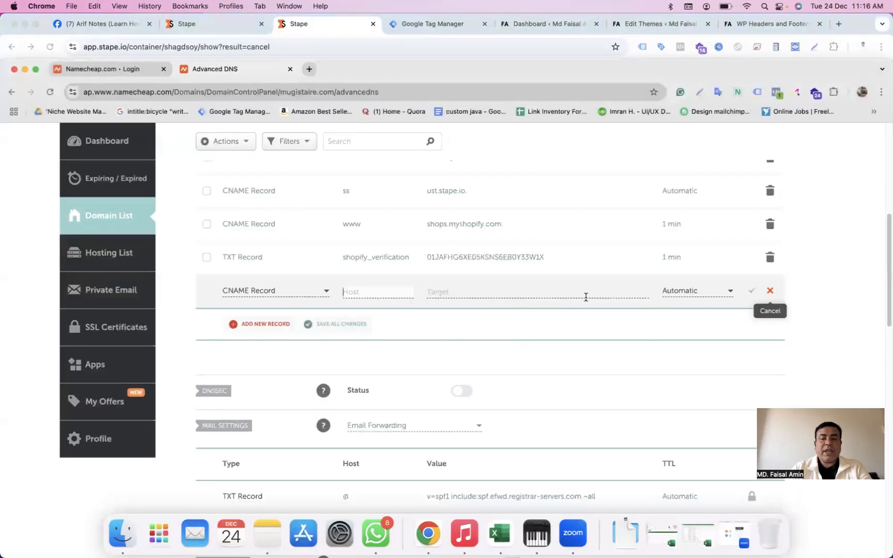
{"action": "left_click", "coordinate": [770, 292]}
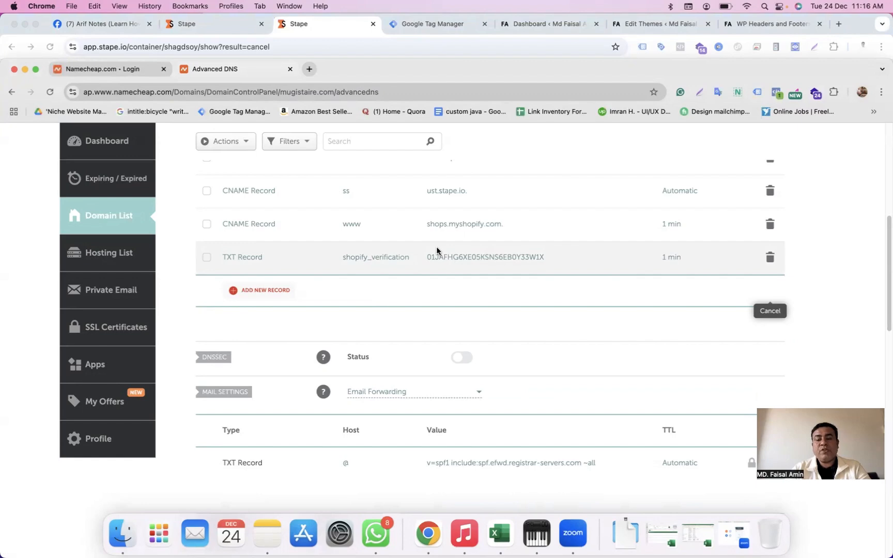
Step: Switch to the browser profile with cPanel and open the Zone Editor records of the domain being connected in Stape
{"action": "left_click", "coordinate": [231, 6]}
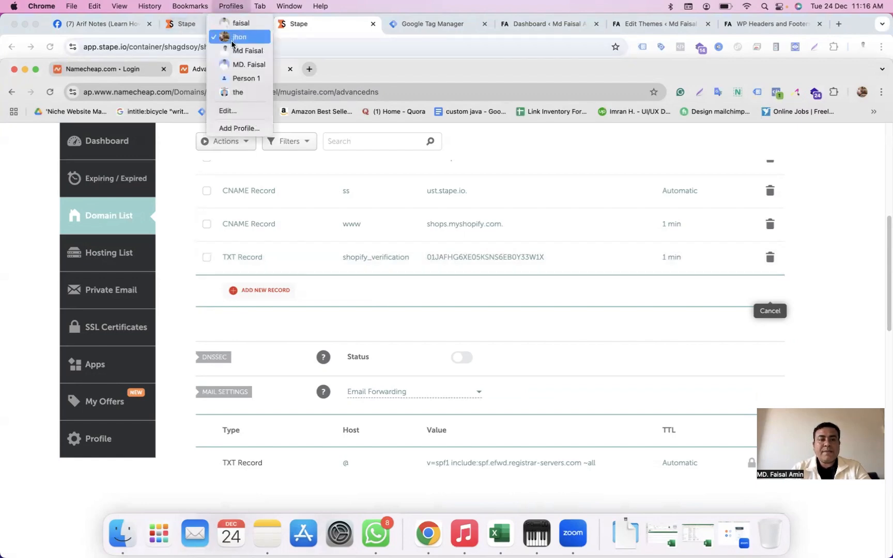
{"action": "left_click", "coordinate": [245, 64]}
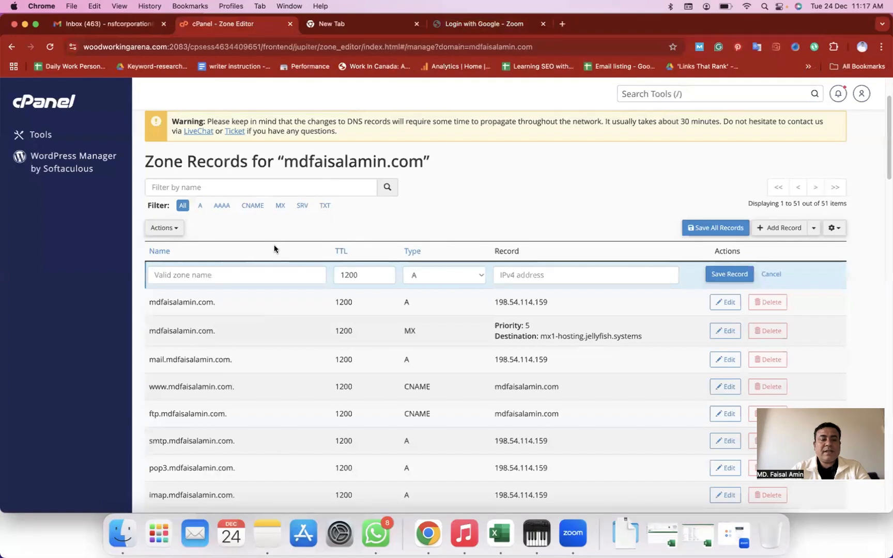
{"action": "left_click", "coordinate": [41, 135]}
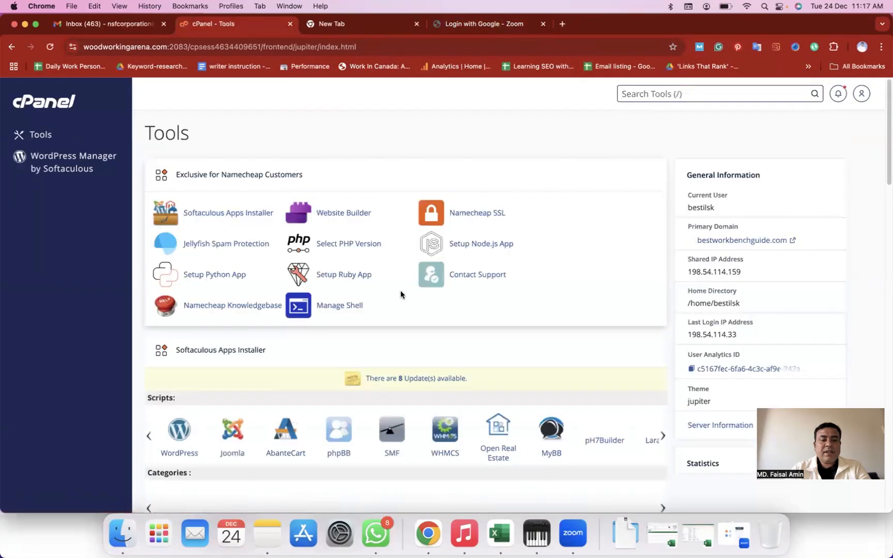
{"action": "scroll", "coordinate": [401, 291], "scroll_direction": "down", "scroll_amount": 5}
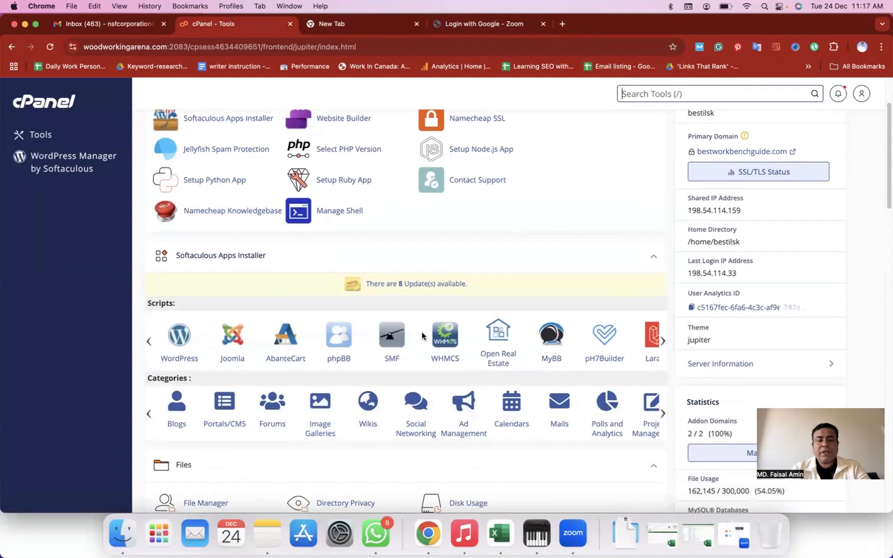
{"action": "scroll", "coordinate": [421, 336], "scroll_direction": "down", "scroll_amount": 7}
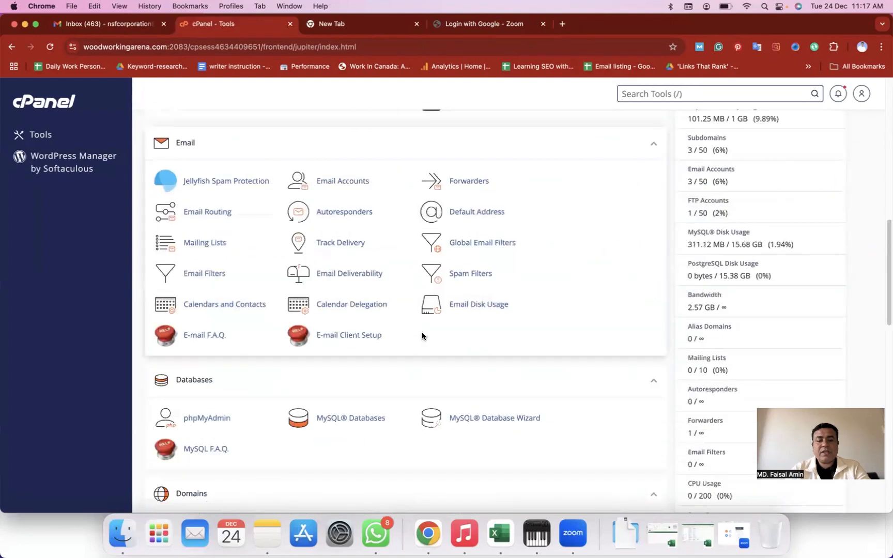
{"action": "scroll", "coordinate": [422, 336], "scroll_direction": "down", "scroll_amount": 4}
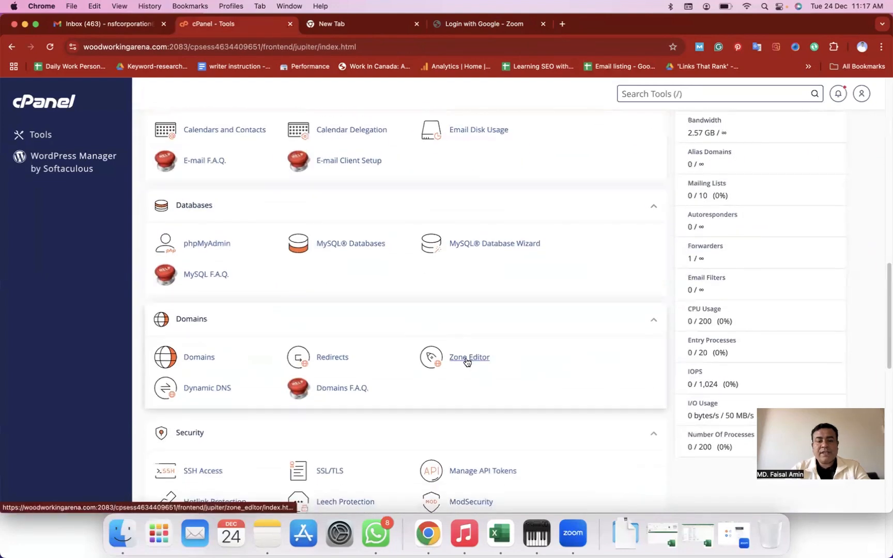
{"action": "left_click", "coordinate": [466, 363]}
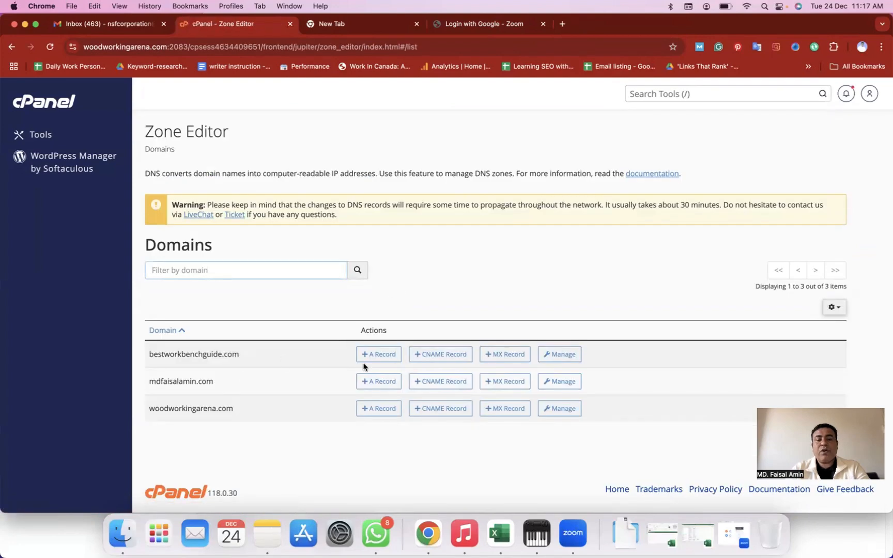
{"action": "left_click", "coordinate": [563, 383]}
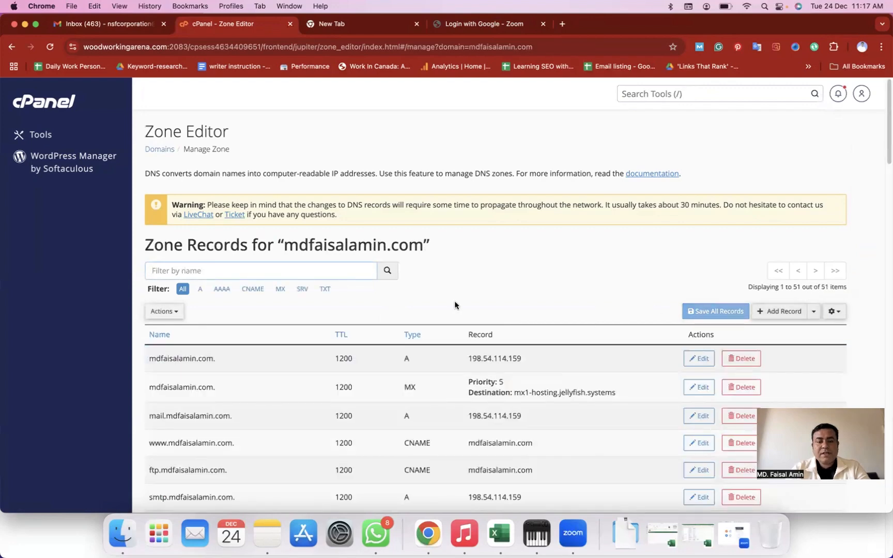
Step: Add a new zone record in cPanel and set its type to CNAME
{"action": "left_click", "coordinate": [772, 313]}
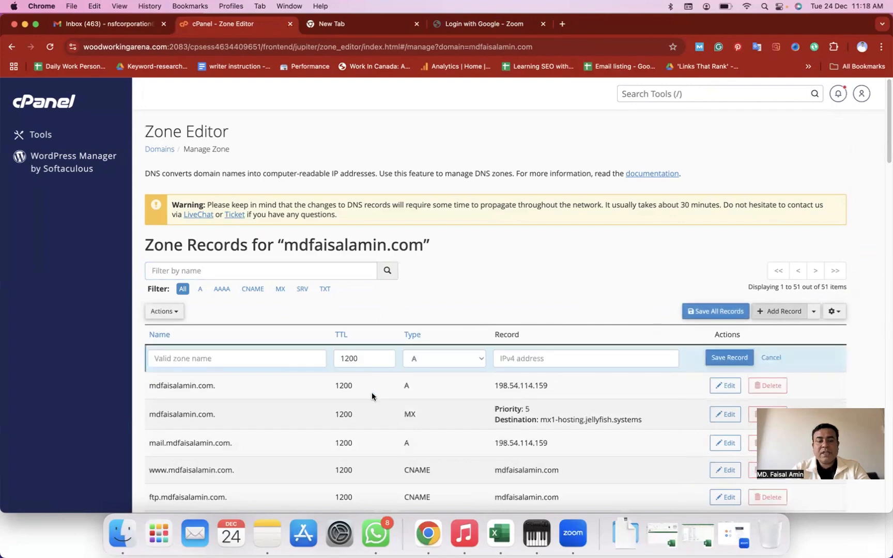
{"action": "left_click", "coordinate": [292, 357]}
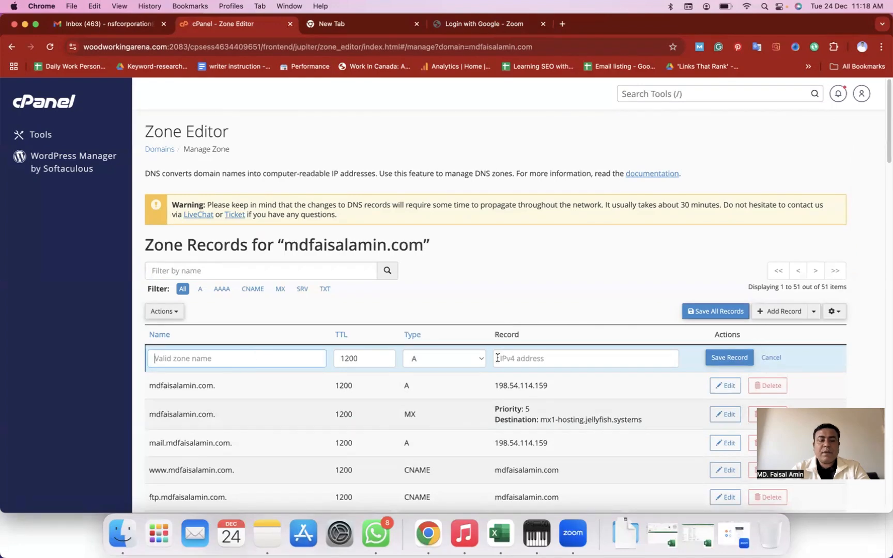
{"action": "left_click", "coordinate": [480, 359]}
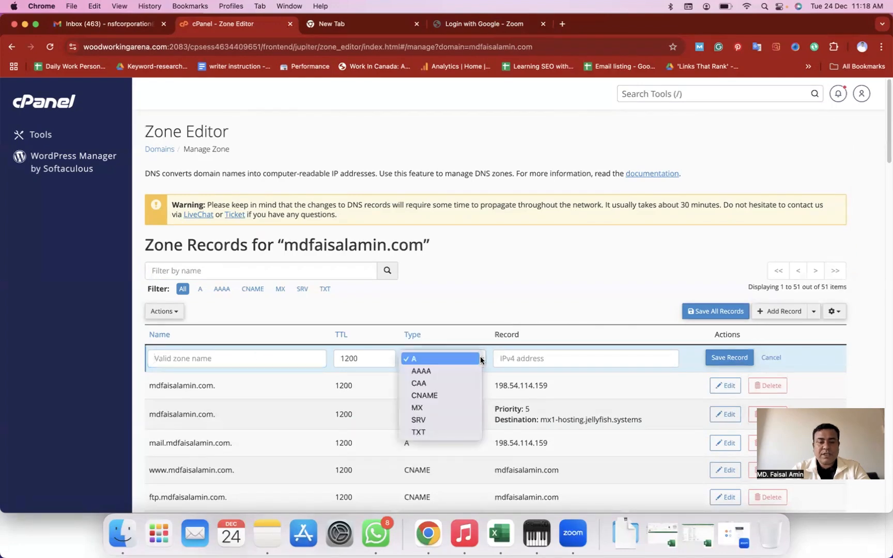
{"action": "left_click", "coordinate": [459, 395]}
{"action": "left_click", "coordinate": [279, 352]}
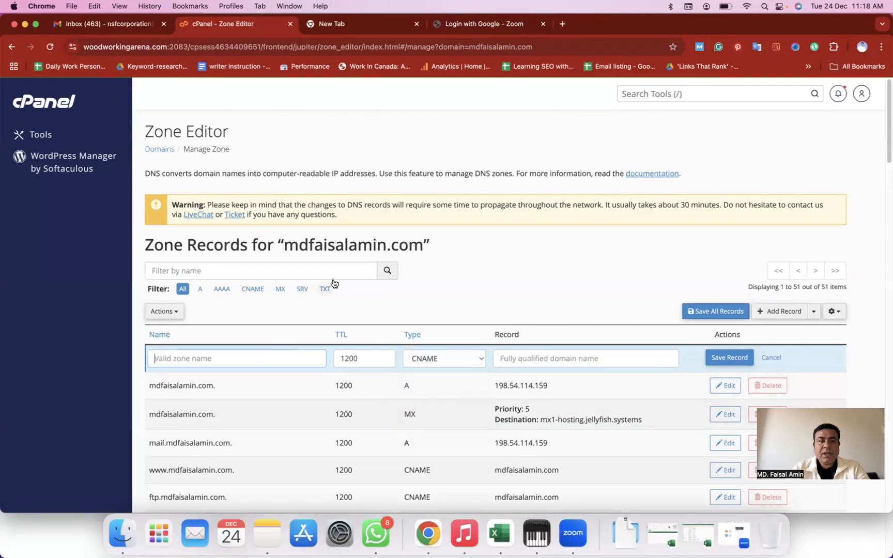
Step: Copy the full first CNAME host, the ss subdomain, from Stape and enter it as the new zone record's name in cPanel
{"action": "left_click", "coordinate": [236, 8]}
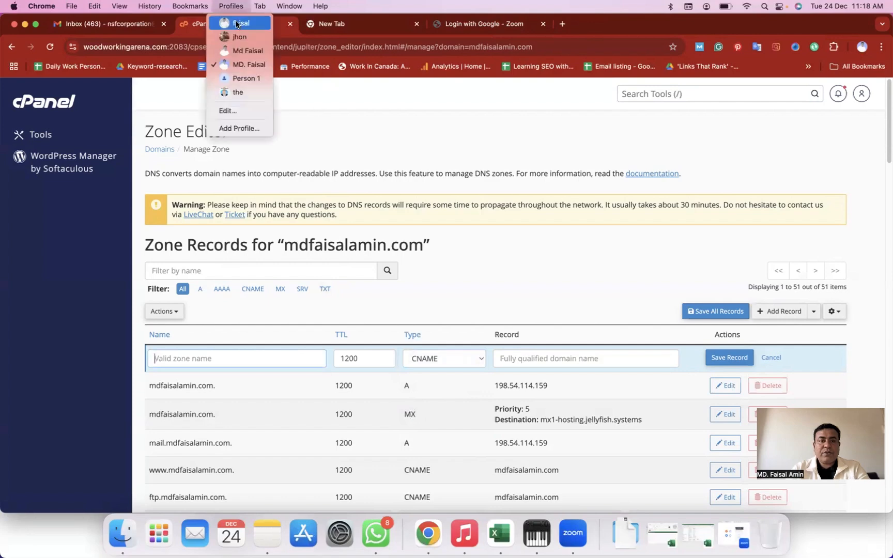
{"action": "left_click", "coordinate": [239, 23]}
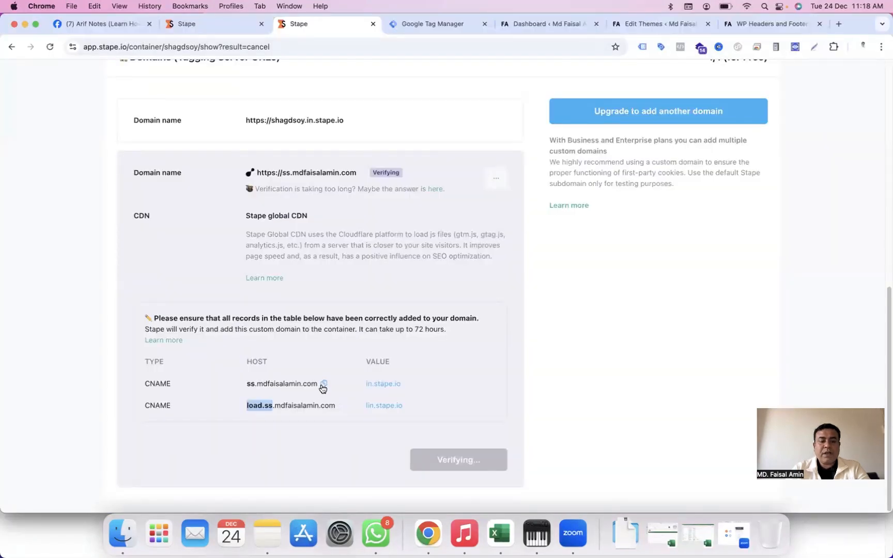
{"action": "left_click", "coordinate": [323, 386]}
{"action": "left_click", "coordinate": [237, 7]}
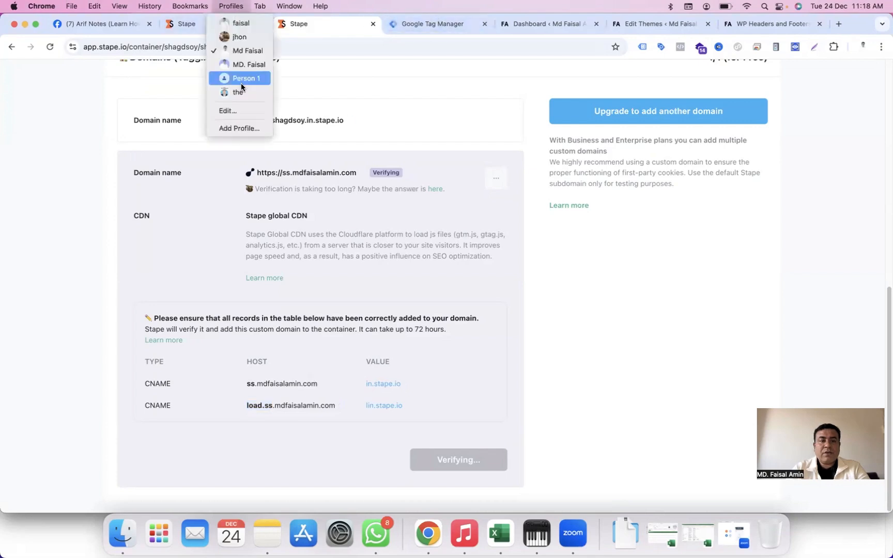
{"action": "left_click", "coordinate": [246, 64]}
{"action": "right_click", "coordinate": [258, 358]}
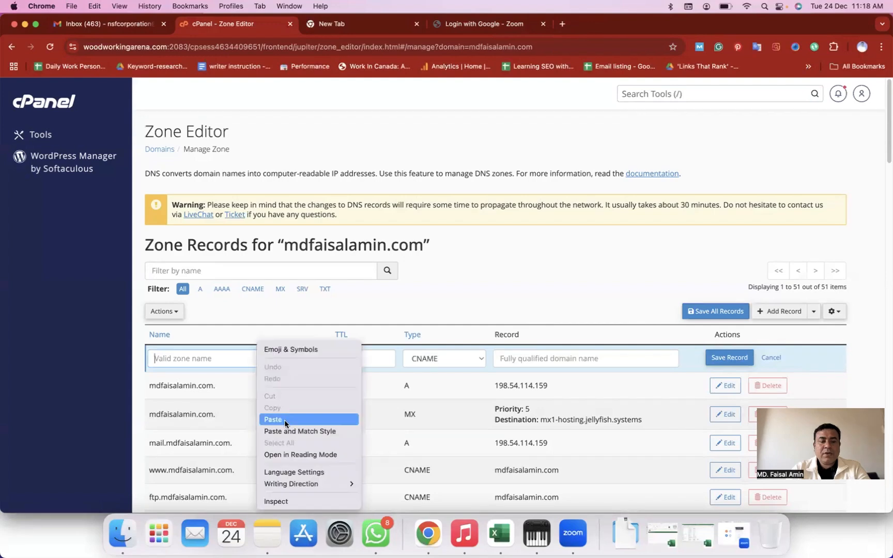
{"action": "left_click", "coordinate": [285, 421]}
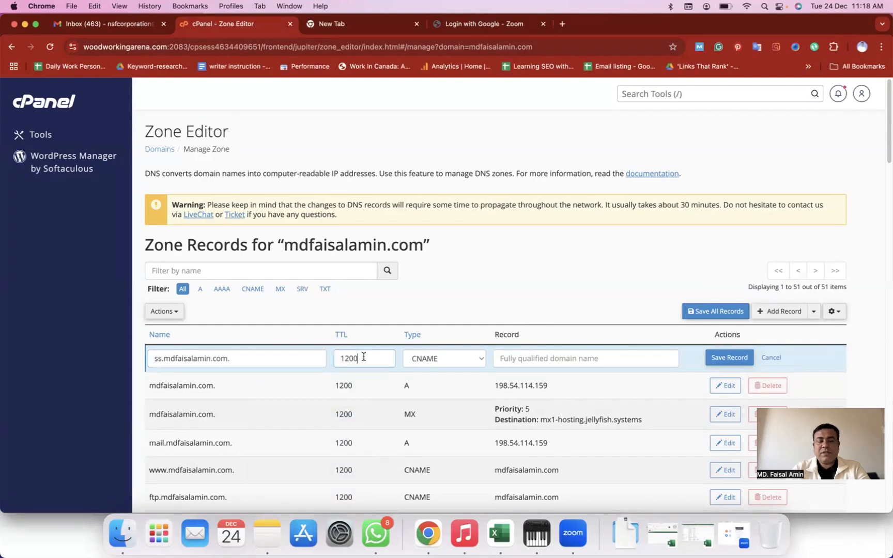
{"action": "left_click", "coordinate": [457, 361]}
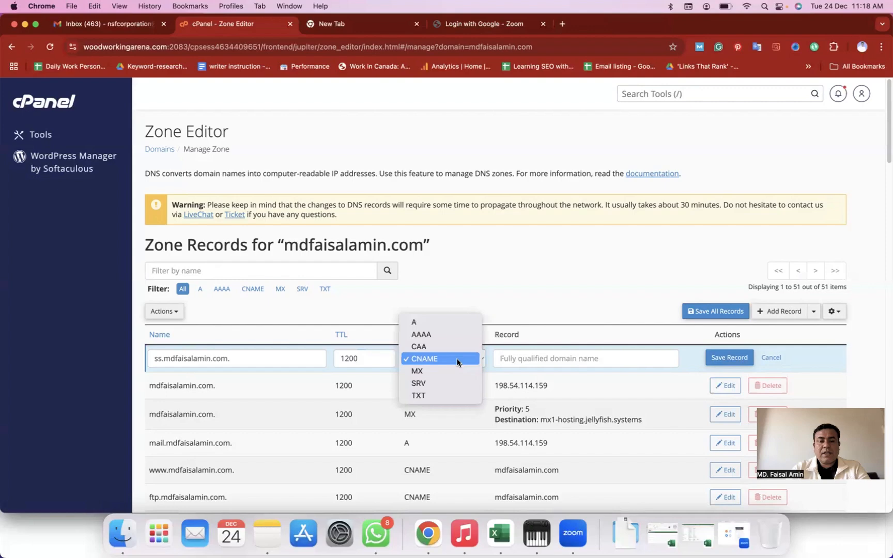
{"action": "left_click", "coordinate": [537, 305]}
Step: Copy the first CNAME value, in.stape.io, from Stape and enter it as the new ss record's target in cPanel
{"action": "left_click", "coordinate": [522, 358]}
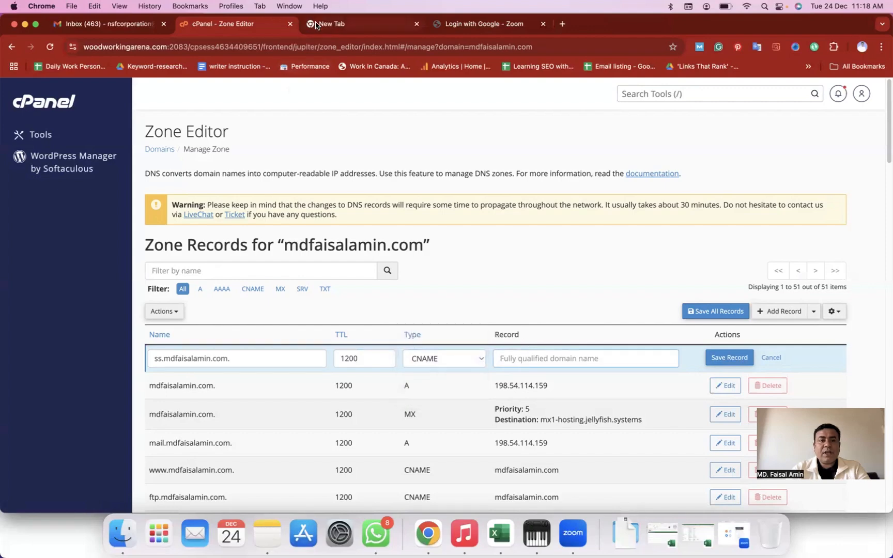
{"action": "left_click", "coordinate": [222, 6]}
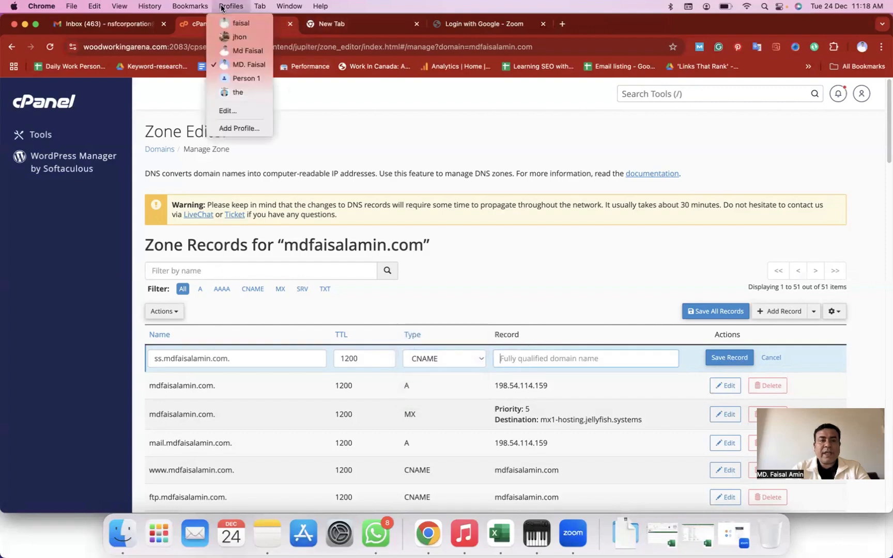
{"action": "left_click", "coordinate": [227, 37]}
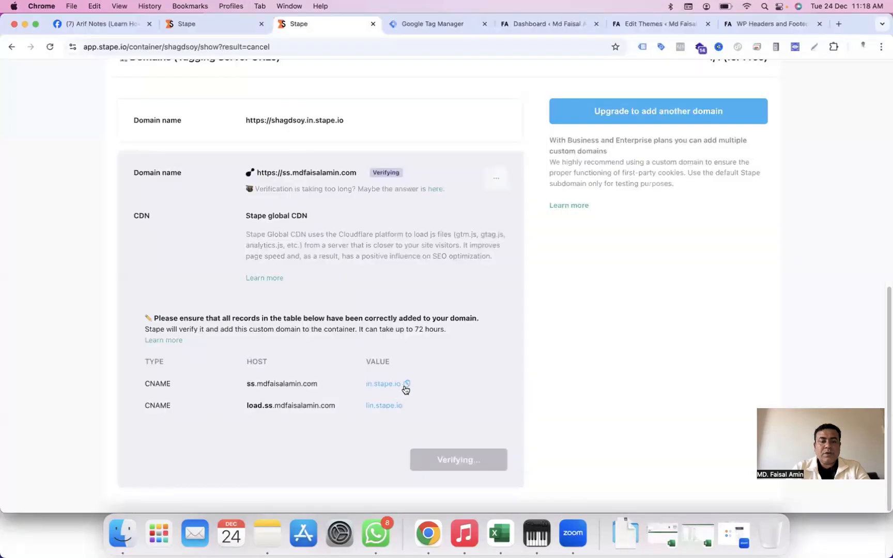
{"action": "left_click", "coordinate": [190, 7]}
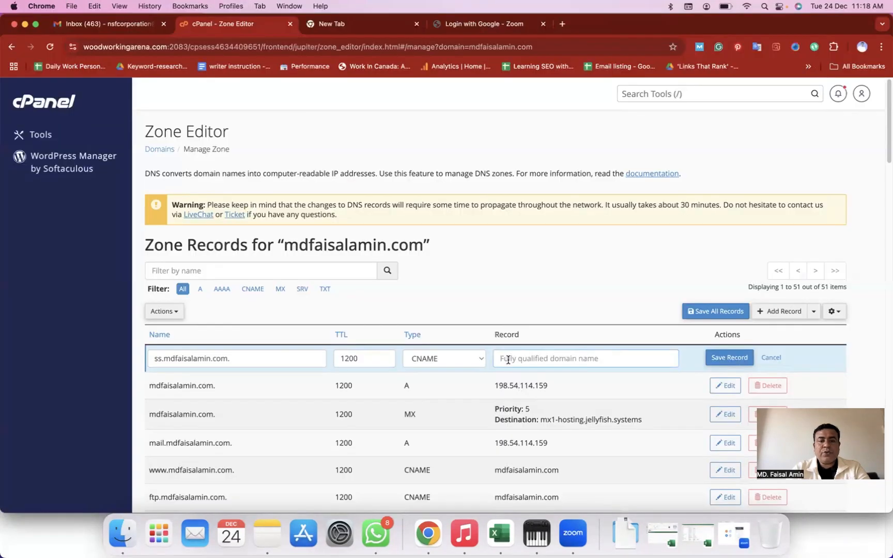
{"action": "right_click", "coordinate": [508, 360]}
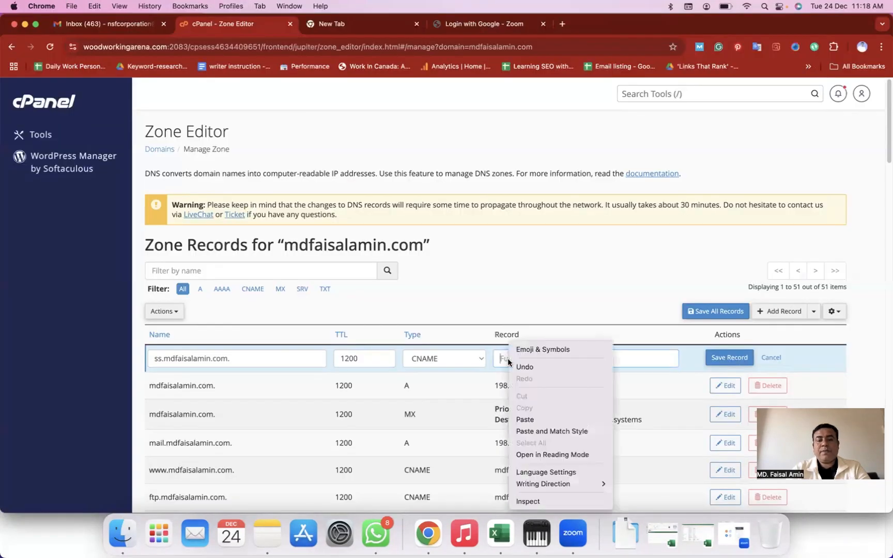
{"action": "left_click", "coordinate": [540, 418]}
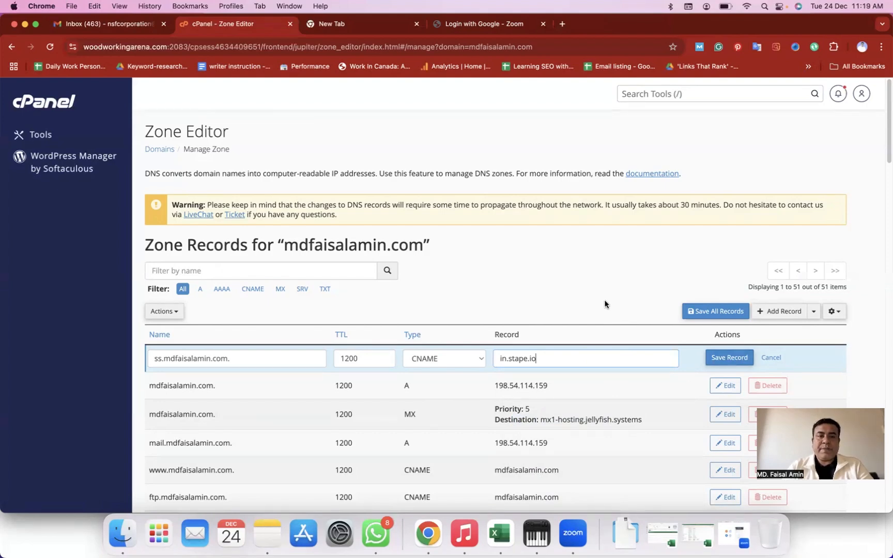
Step: Switch back to Stape, turn on the container's Custom Loader power-up and save the changes
{"action": "left_click", "coordinate": [231, 6]}
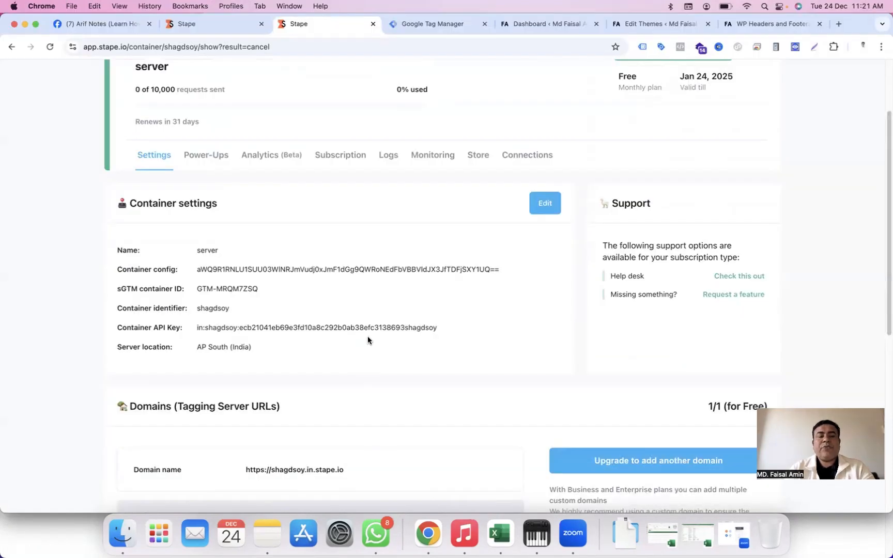
{"action": "left_click", "coordinate": [208, 161]}
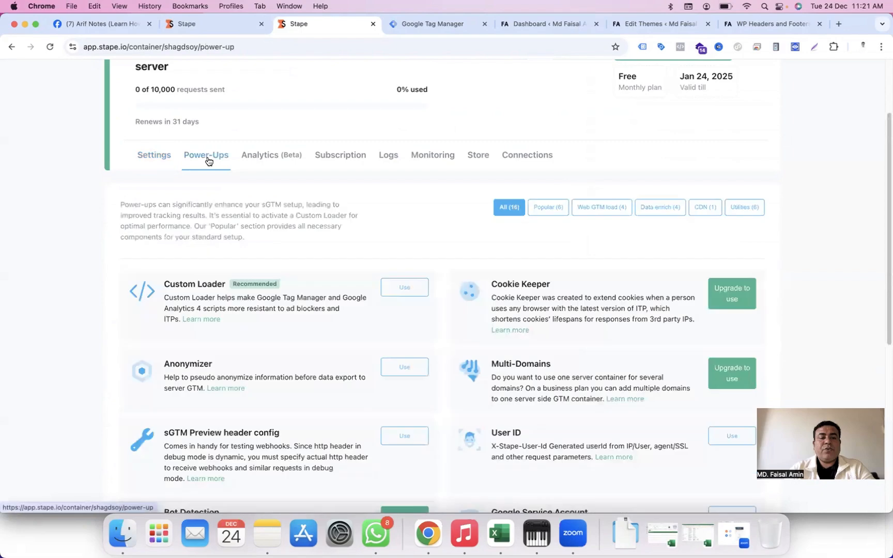
{"action": "left_click", "coordinate": [405, 287]}
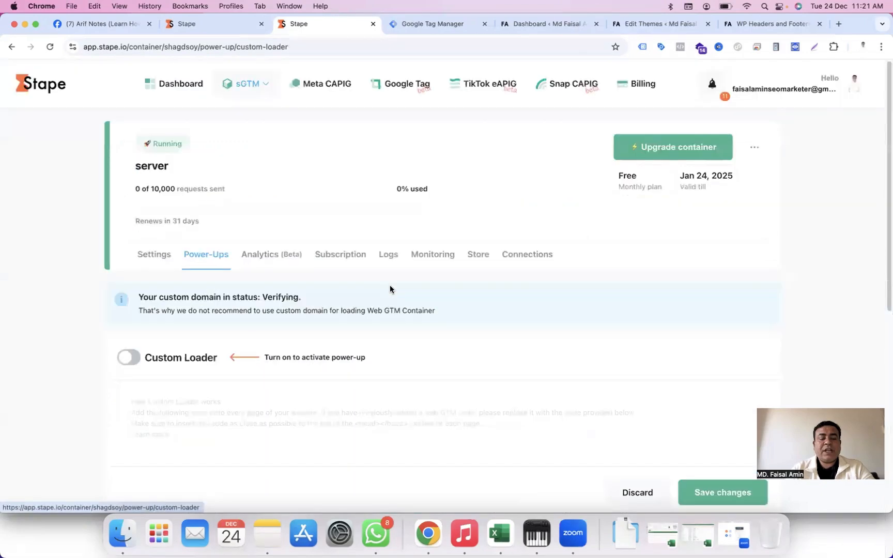
{"action": "left_click", "coordinate": [128, 357]}
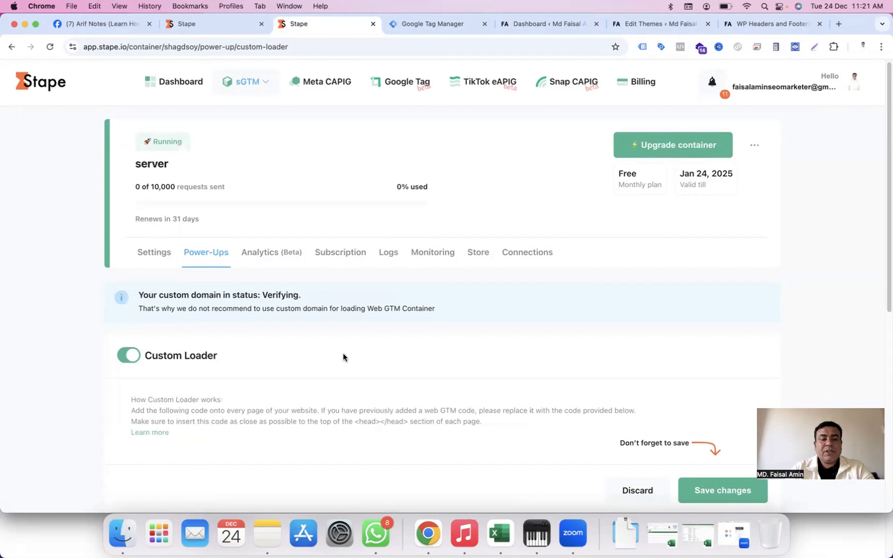
{"action": "scroll", "coordinate": [725, 279], "scroll_direction": "down", "scroll_amount": 4}
{"action": "left_click", "coordinate": [725, 280]}
Step: Generate the Custom Loader code with web GTM ID GTM-NFKKZ344 and platform Other
{"action": "scroll", "coordinate": [725, 280], "scroll_direction": "down", "scroll_amount": 3}
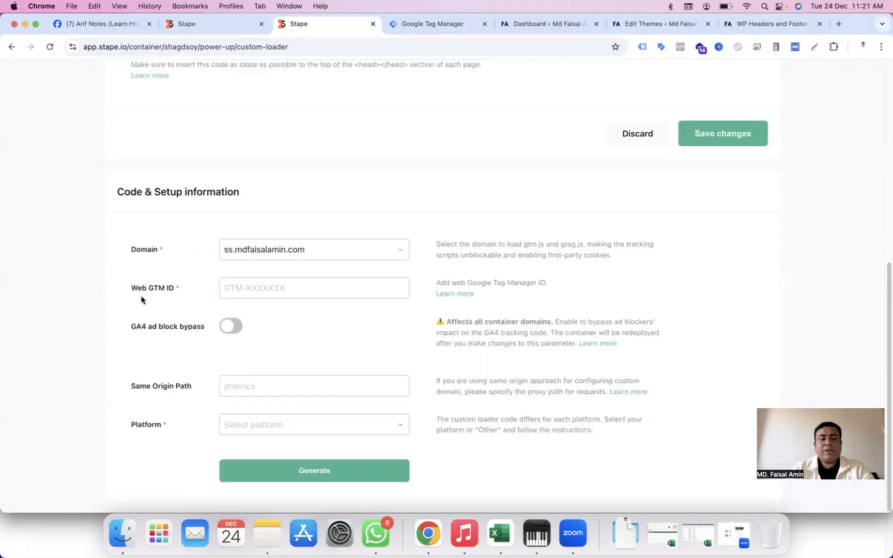
{"action": "left_click", "coordinate": [234, 290]}
{"action": "left_click", "coordinate": [287, 312]}
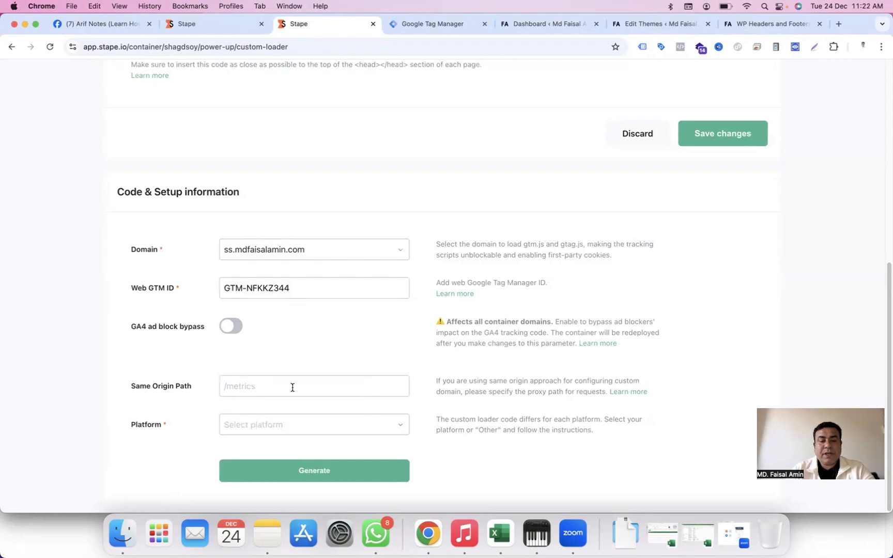
{"action": "left_click", "coordinate": [308, 426]}
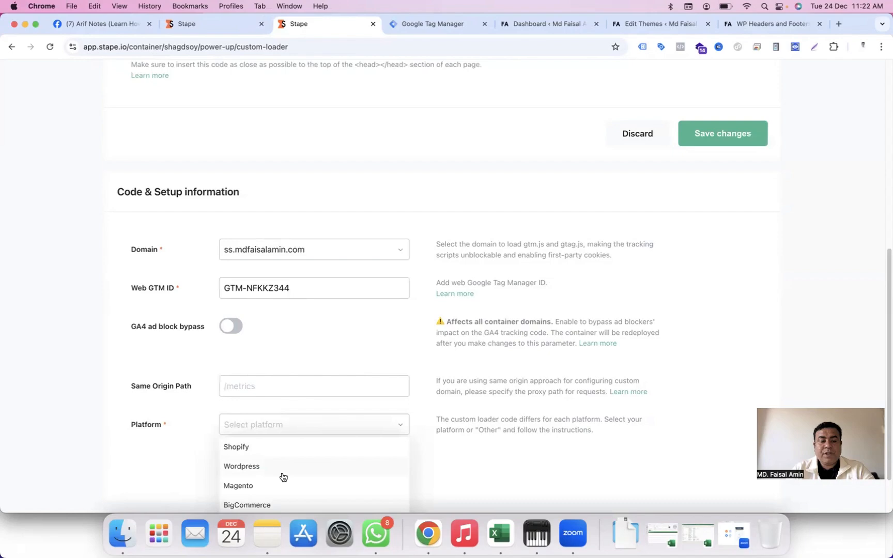
{"action": "scroll", "coordinate": [281, 477], "scroll_direction": "down", "scroll_amount": 2}
{"action": "left_click", "coordinate": [251, 502]}
{"action": "left_click", "coordinate": [311, 474]}
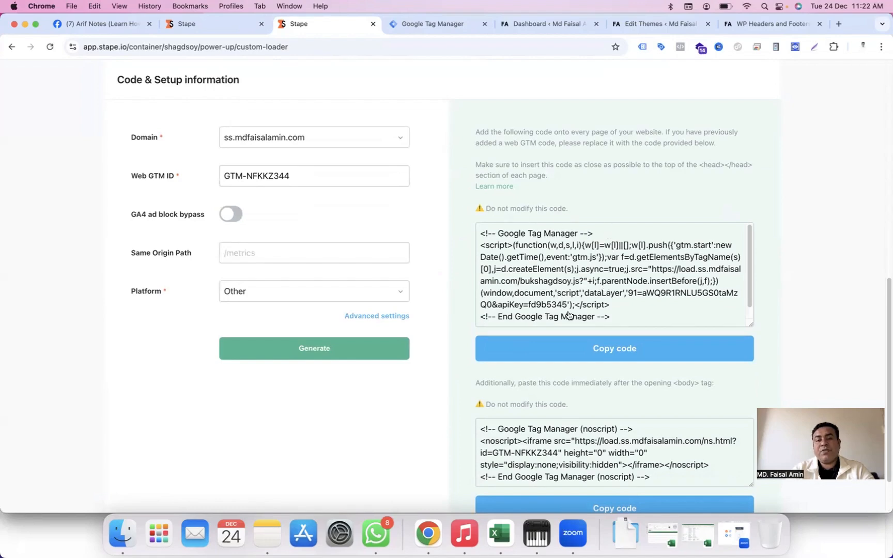
Step: Copy the generated head script into Scripts in Header on the WordPress Headers and Footers page and highlight its load.ss loader URL
{"action": "left_click", "coordinate": [619, 358]}
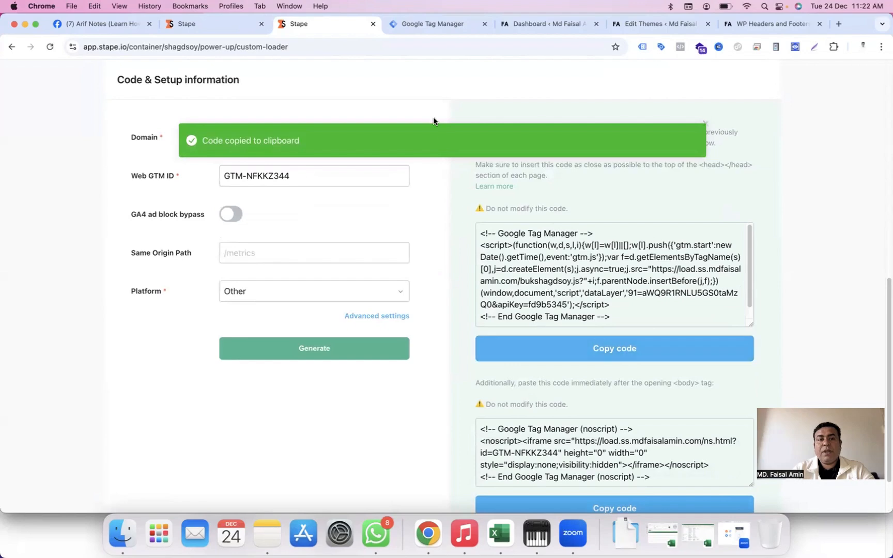
{"action": "left_click", "coordinate": [746, 24]}
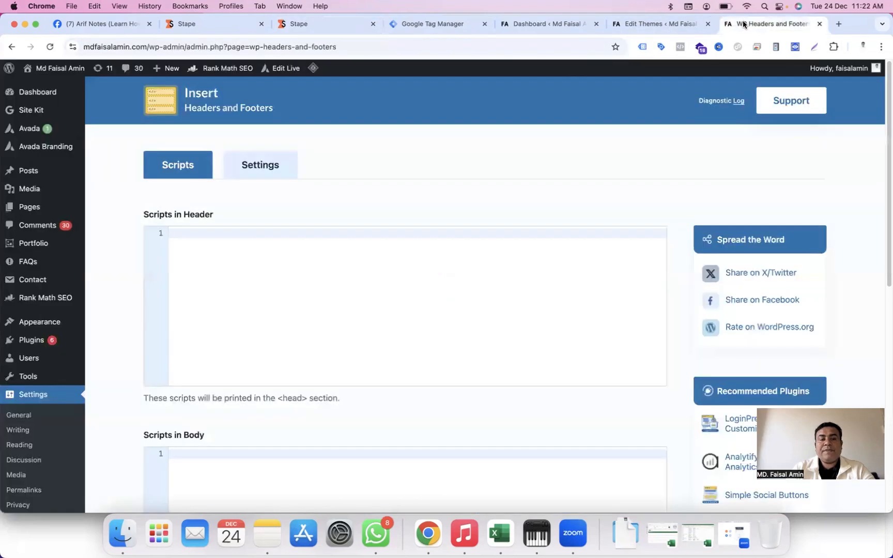
{"action": "right_click", "coordinate": [202, 230]}
{"action": "left_click", "coordinate": [236, 322]}
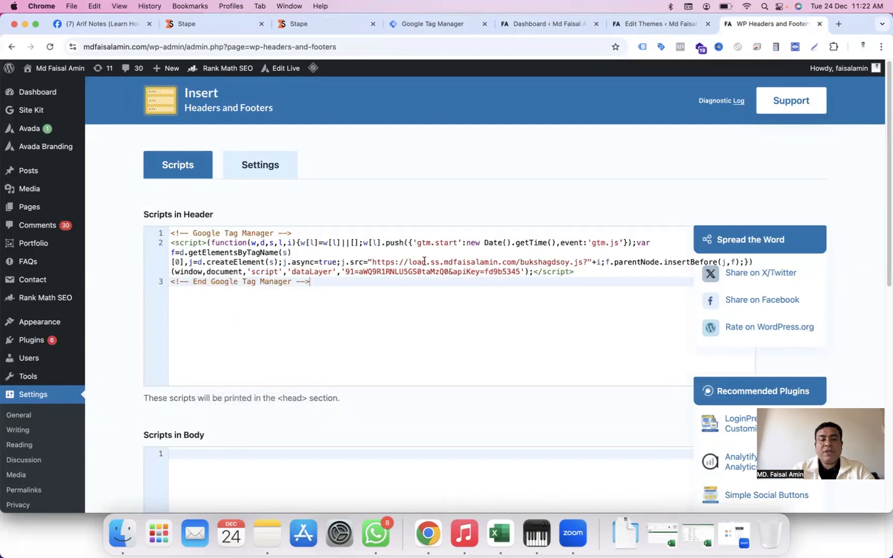
{"action": "left_click_drag", "start_coordinate": [410, 262], "coordinate": [573, 264]}
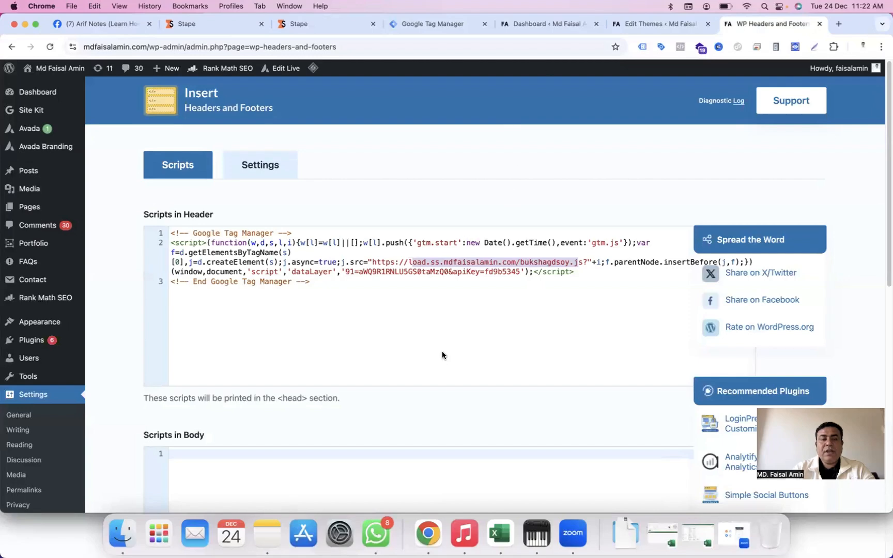
Step: Try to copy the noscript code from Stape into Scripts in Body in WordPress
{"action": "left_click", "coordinate": [331, 28]}
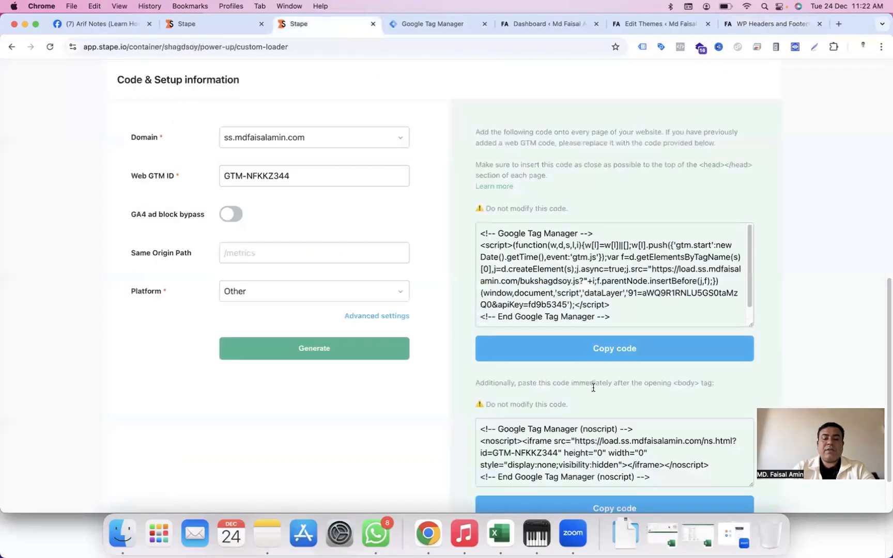
{"action": "scroll", "coordinate": [615, 464], "scroll_direction": "down", "scroll_amount": 1}
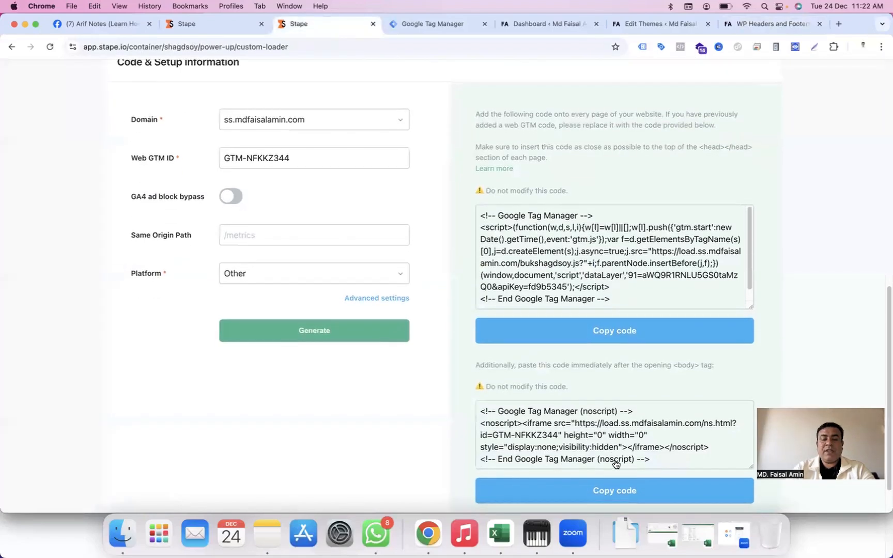
{"action": "left_click", "coordinate": [615, 493]}
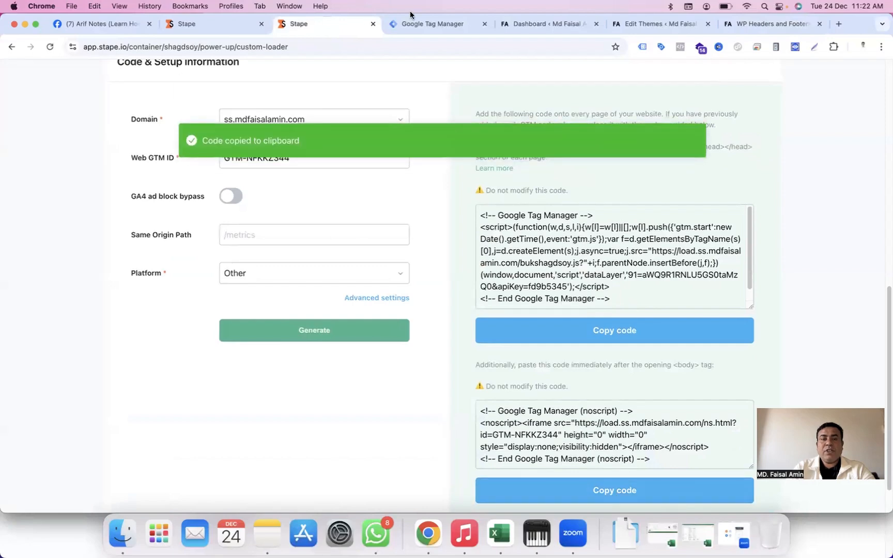
{"action": "left_click", "coordinate": [658, 21]}
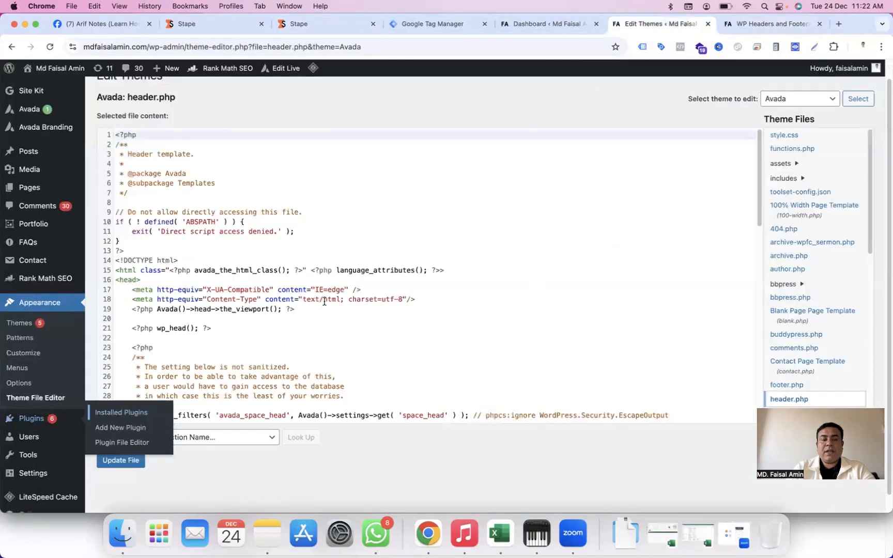
{"action": "left_click", "coordinate": [747, 23]}
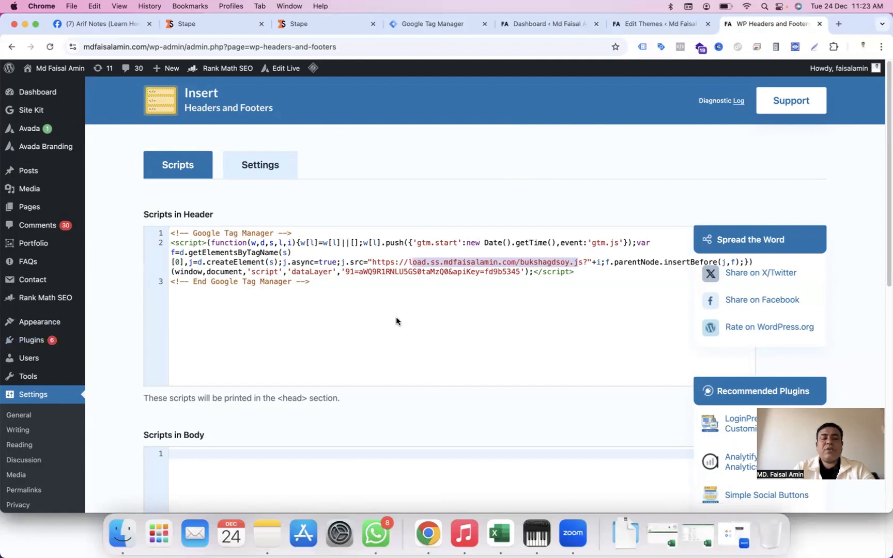
{"action": "scroll", "coordinate": [398, 318], "scroll_direction": "down", "scroll_amount": 5}
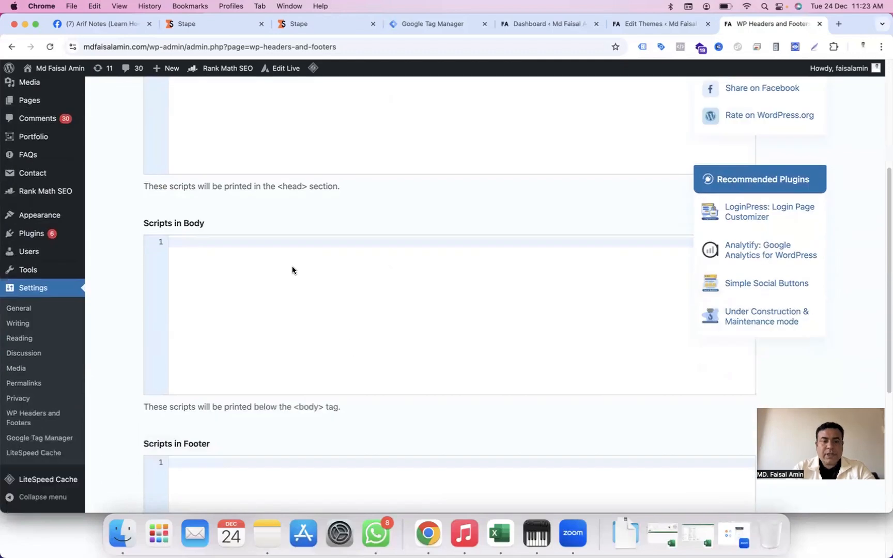
{"action": "right_click", "coordinate": [296, 269]}
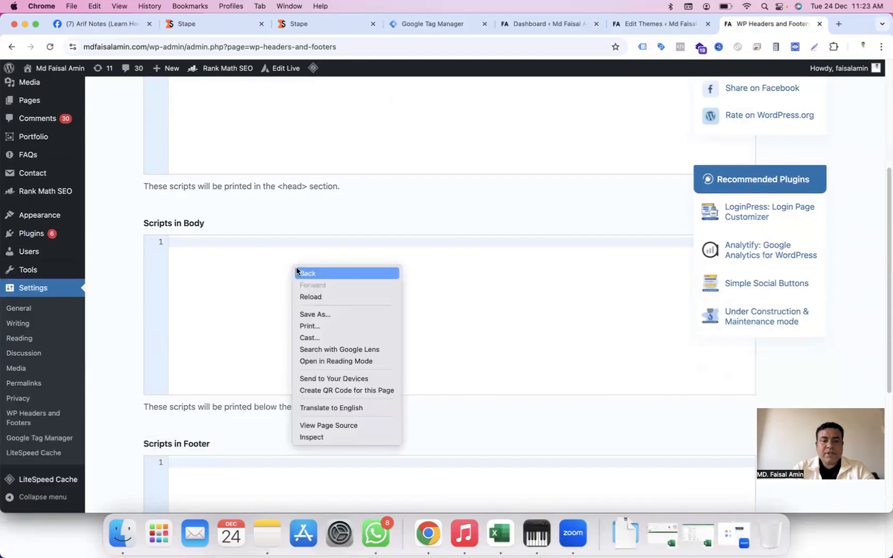
{"action": "left_click", "coordinate": [254, 314]}
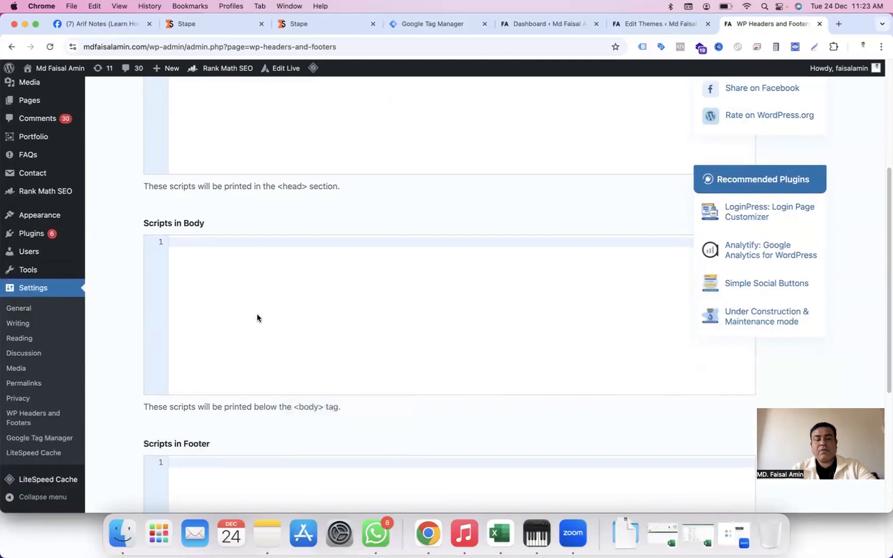
Step: Copy the body noscript code from Stape again and paste it into Scripts in Body on the WordPress Headers and Footers page
{"action": "left_click", "coordinate": [314, 20]}
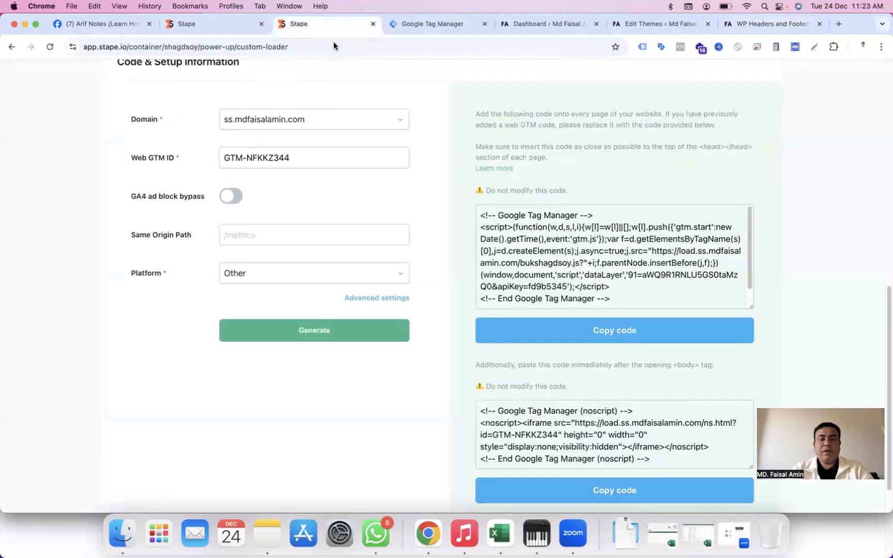
{"action": "left_click", "coordinate": [617, 493]}
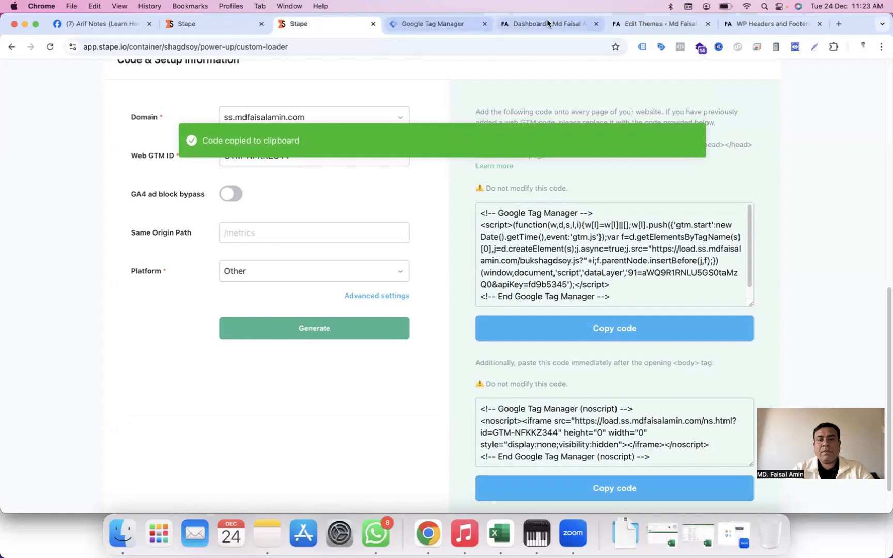
{"action": "left_click", "coordinate": [743, 26]}
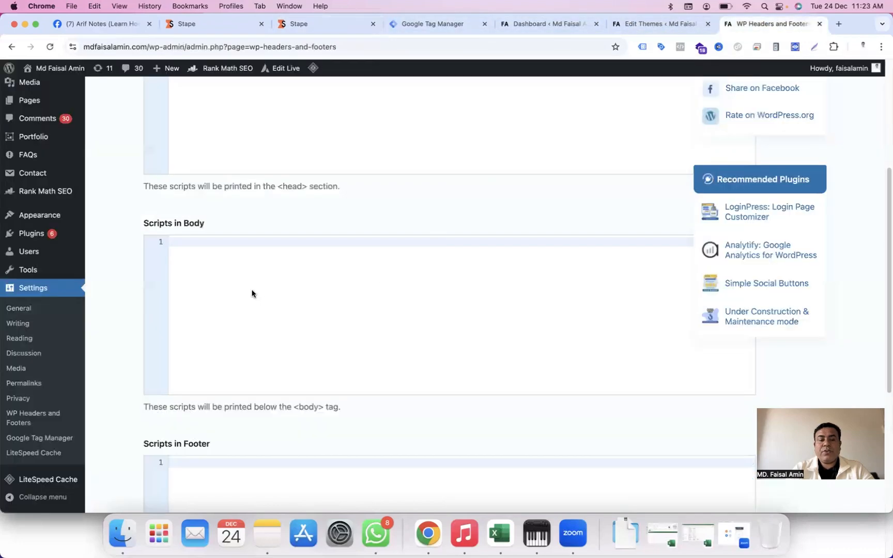
{"action": "right_click", "coordinate": [231, 266]}
{"action": "left_click", "coordinate": [345, 304]}
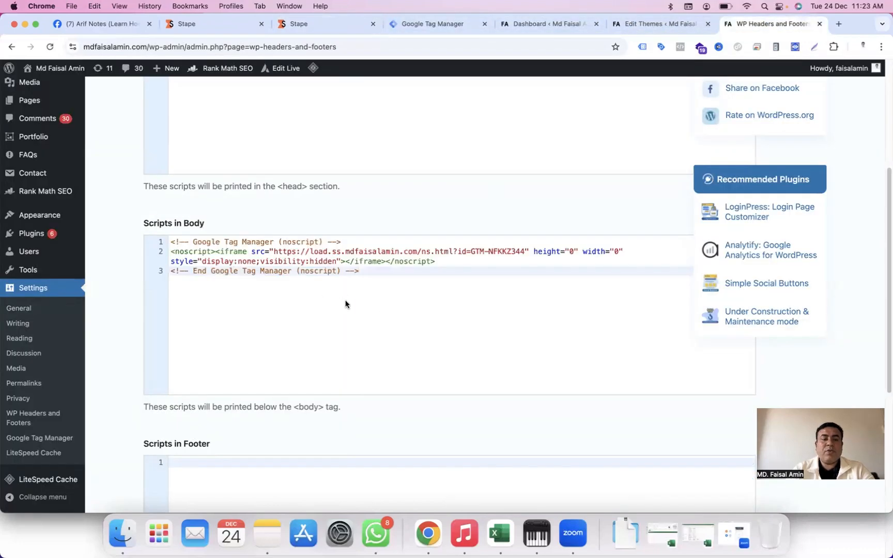
{"action": "scroll", "coordinate": [249, 273], "scroll_direction": "down", "scroll_amount": 5}
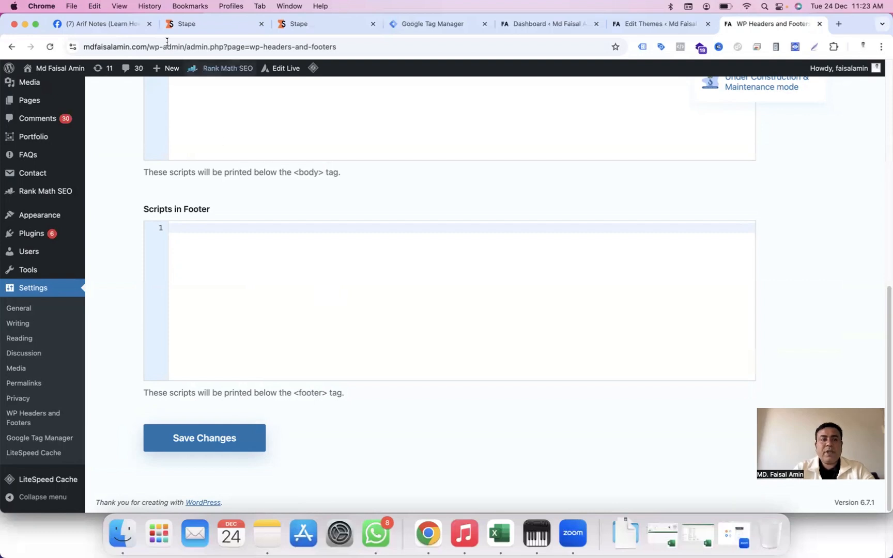
Step: Switch to the browser profile with the Shopify admin and open the custom Pinterest Pixel in Customer events
{"action": "left_click", "coordinate": [228, 8]}
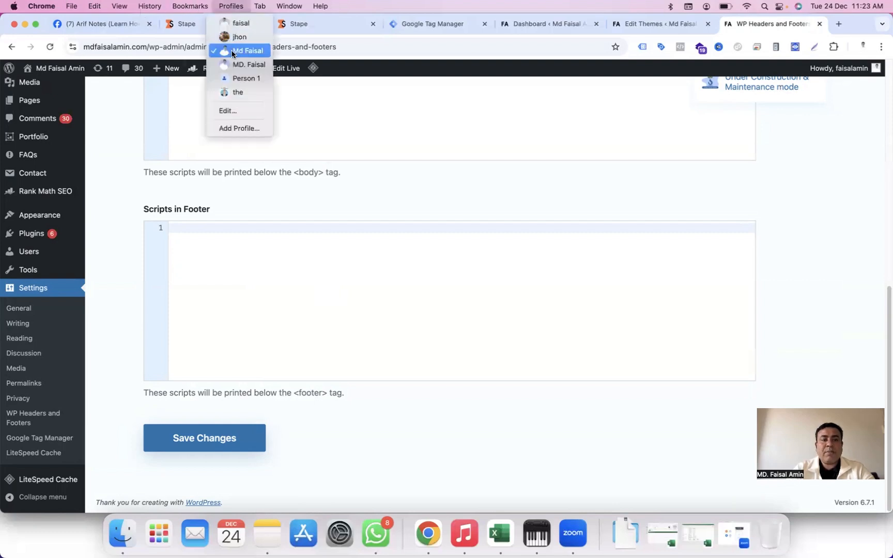
{"action": "left_click", "coordinate": [241, 94]}
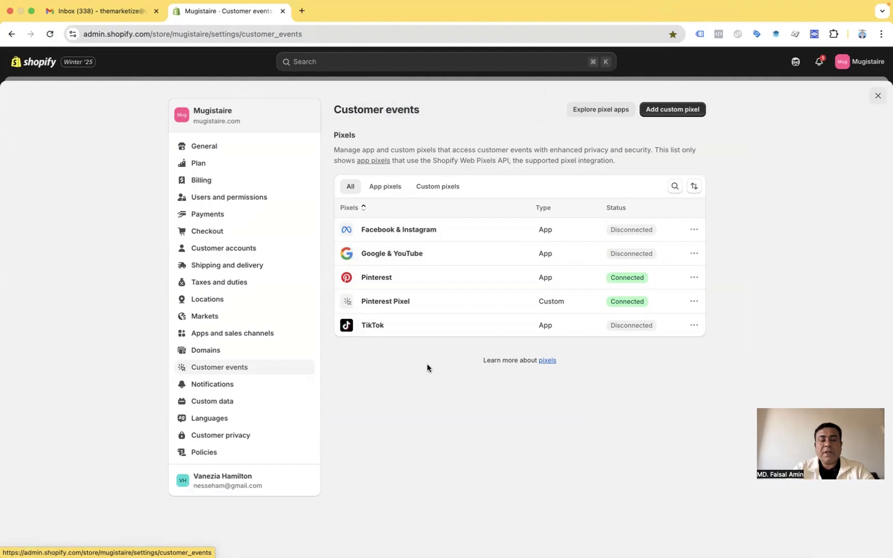
{"action": "left_click", "coordinate": [397, 303]}
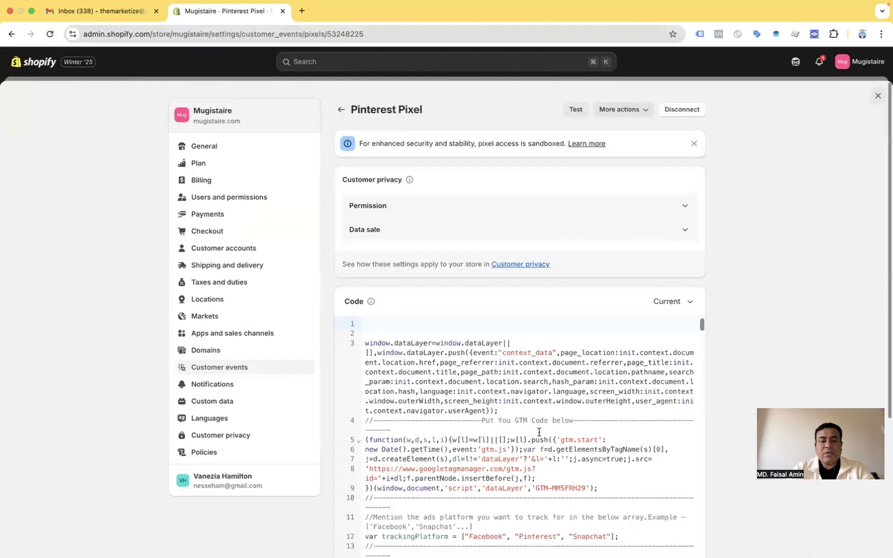
Step: Highlight the Google Tag Manager snippet under the "Put You GTM Code below" comment in the Pinterest Pixel's code
{"action": "left_click", "coordinate": [587, 488]}
{"action": "left_click_drag", "start_coordinate": [536, 484], "coordinate": [368, 443]}
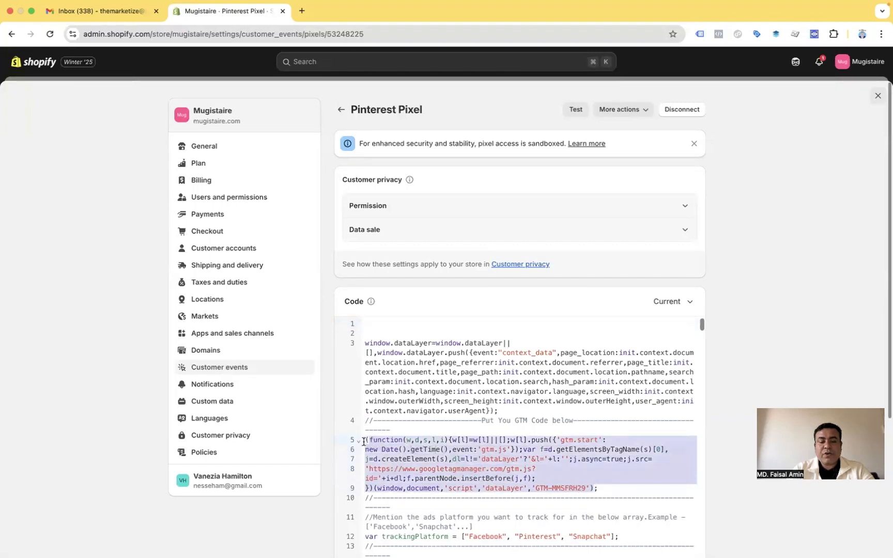
{"action": "left_click", "coordinate": [366, 440]}
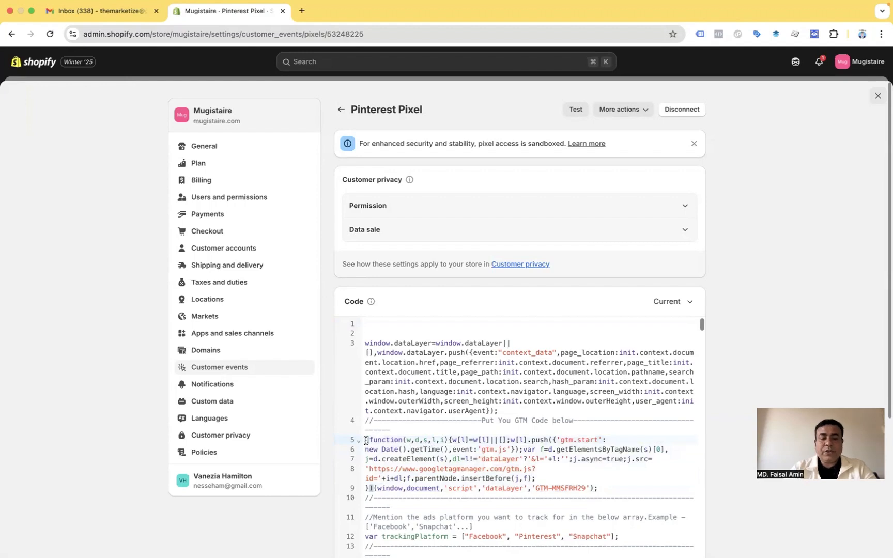
{"action": "left_click_drag", "start_coordinate": [435, 458], "coordinate": [587, 483]}
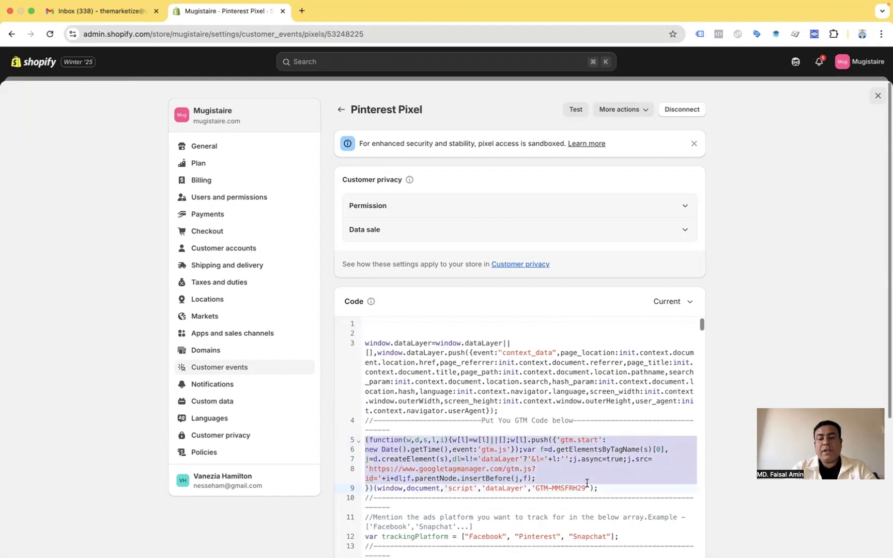